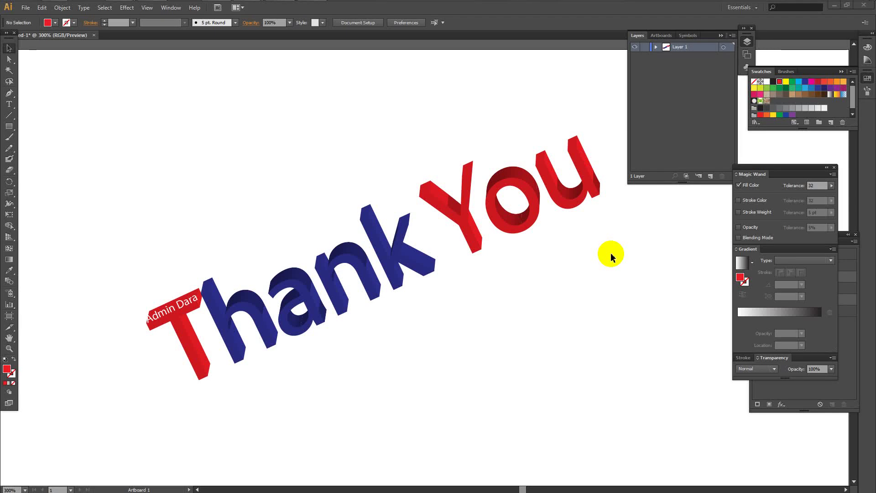
Select the whole Thank You lettering and scale it down slightly from the top-right handle
{"action": "key", "text": "ctrl+a"}
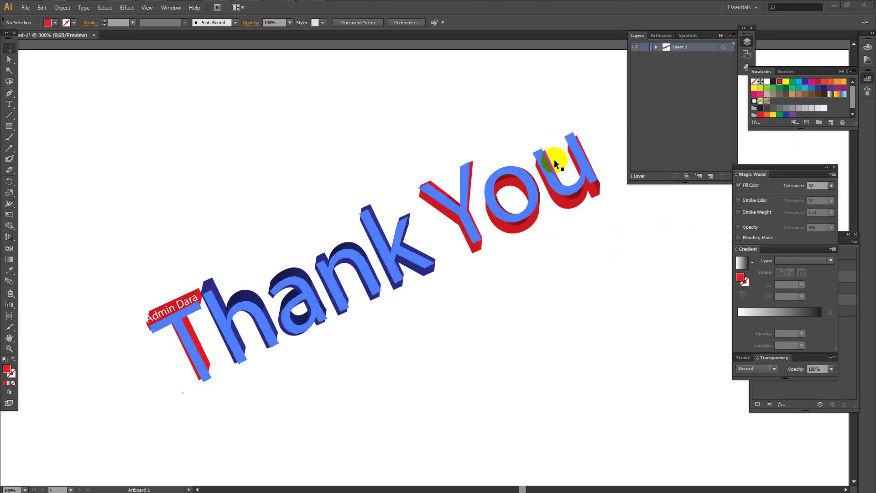
{"action": "left_click", "coordinate": [275, 113]}
{"action": "left_click_drag", "start_coordinate": [78, 197], "coordinate": [617, 396]}
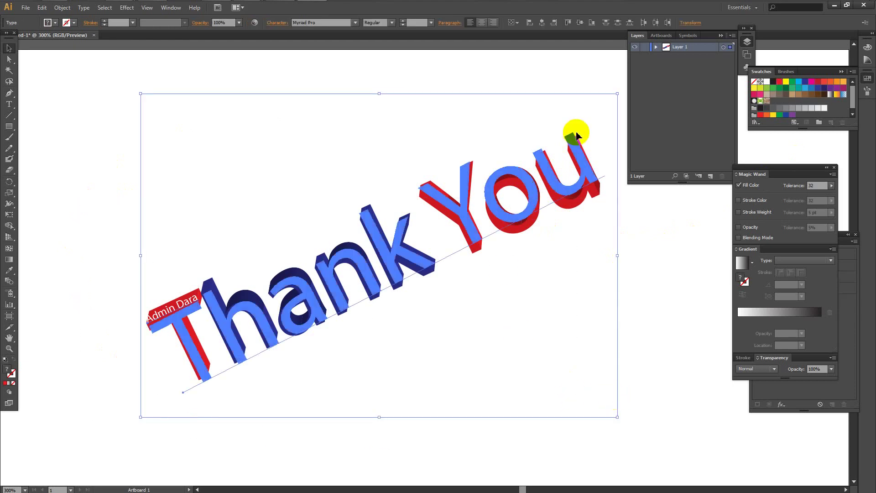
{"action": "left_click_drag", "start_coordinate": [618, 94], "coordinate": [601, 105]}
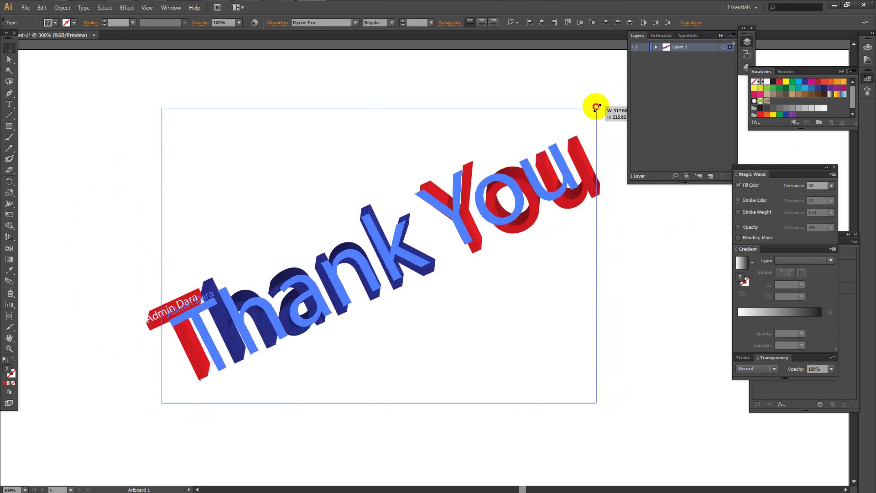
{"action": "left_click_drag", "start_coordinate": [602, 104], "coordinate": [592, 110]}
Nudge the lettering to its new spot on the artboard and deselect it
{"action": "left_click_drag", "start_coordinate": [541, 180], "coordinate": [535, 177]}
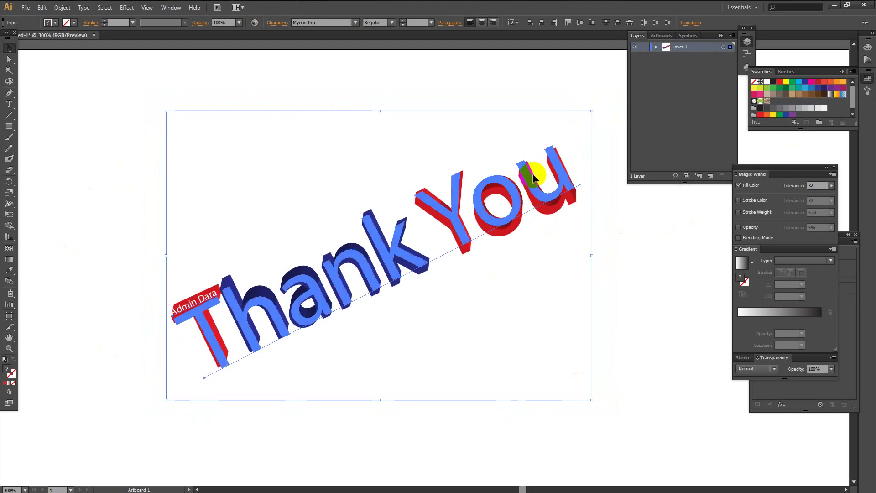
{"action": "double_click", "coordinate": [532, 179]}
{"action": "left_click", "coordinate": [532, 179]}
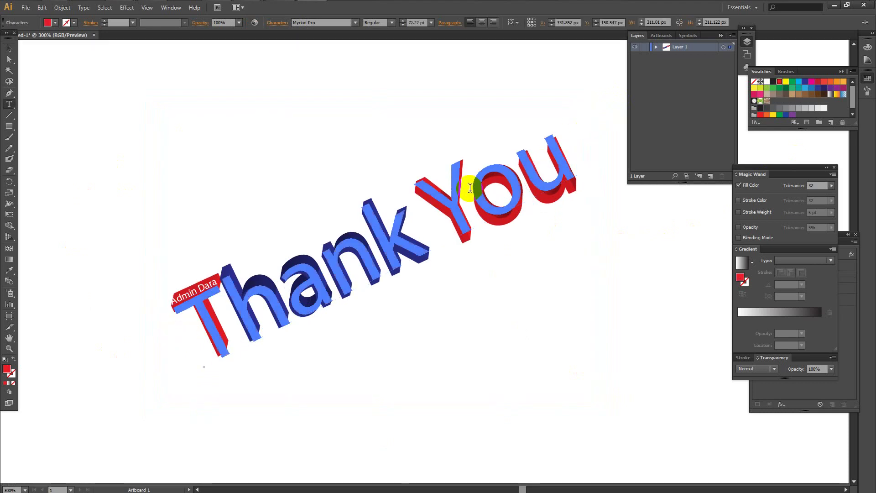
{"action": "left_click", "coordinate": [15, 53]}
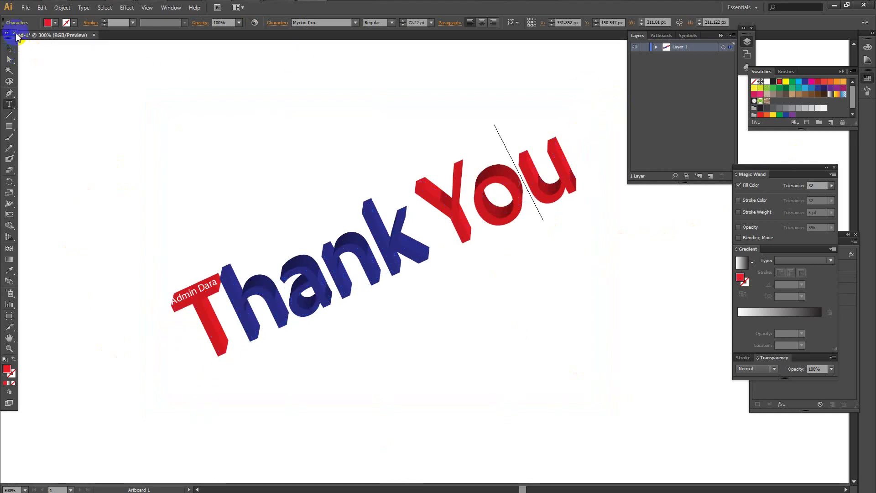
{"action": "left_click", "coordinate": [9, 48]}
{"action": "left_click", "coordinate": [267, 140]}
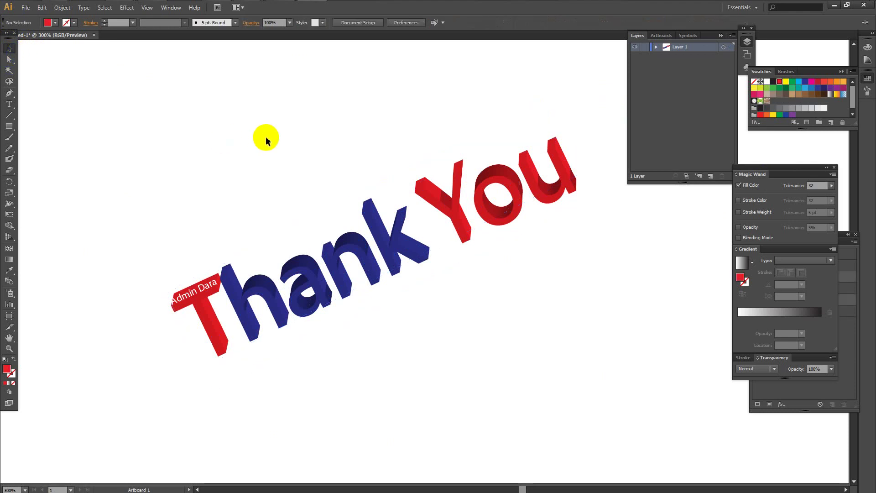
{"action": "left_click", "coordinate": [197, 291]}
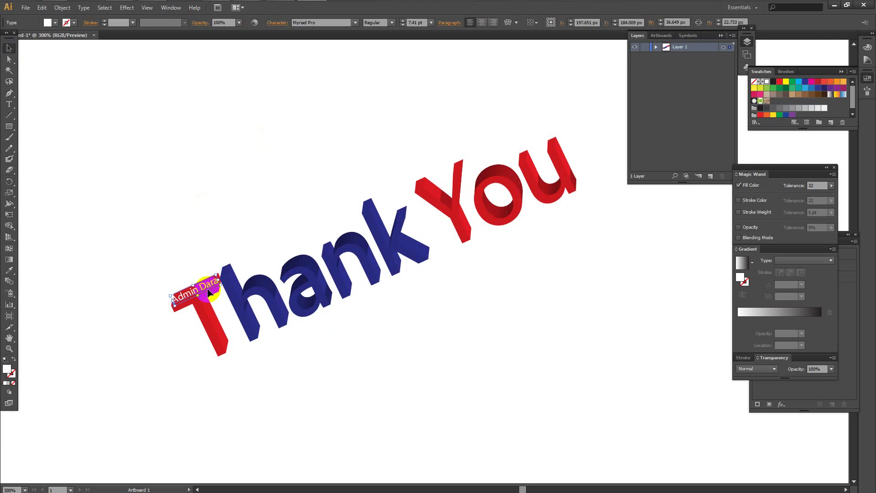
{"action": "left_click", "coordinate": [151, 255]}
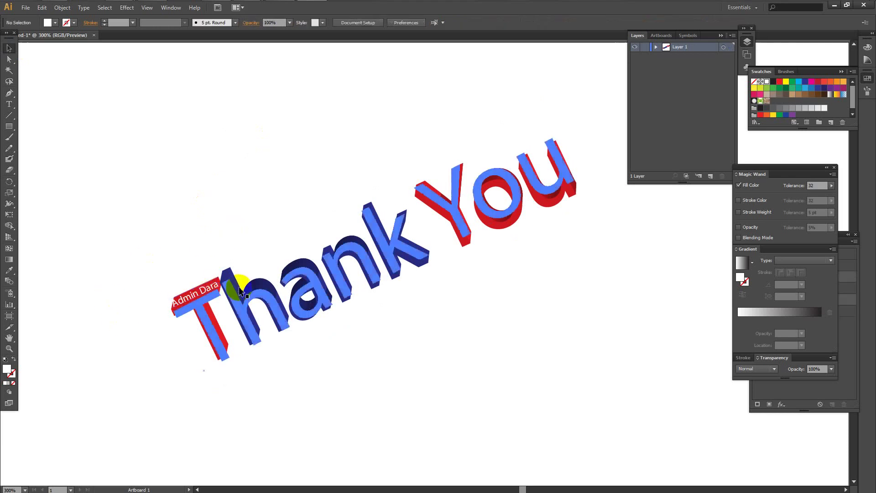
{"action": "scroll", "coordinate": [259, 307], "scroll_direction": "down", "scroll_amount": 1}
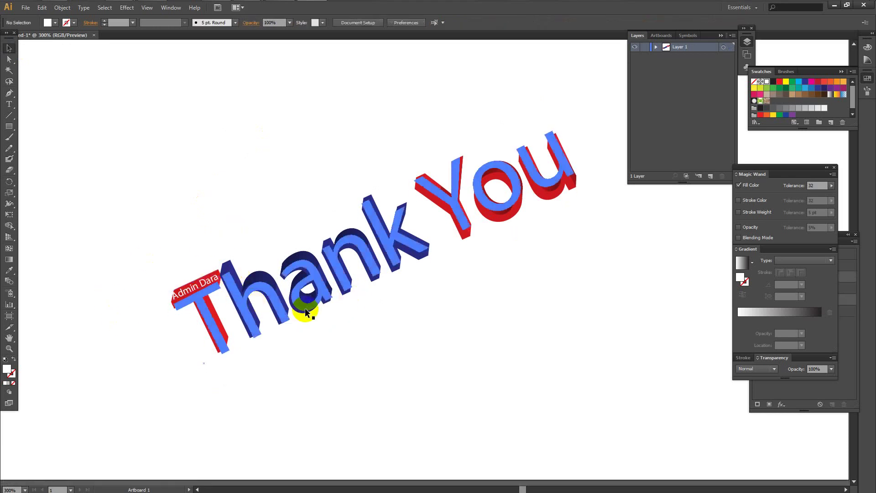
{"action": "scroll", "coordinate": [303, 313], "scroll_direction": "down", "scroll_amount": 2}
{"action": "scroll", "coordinate": [475, 229], "scroll_direction": "up", "scroll_amount": 2}
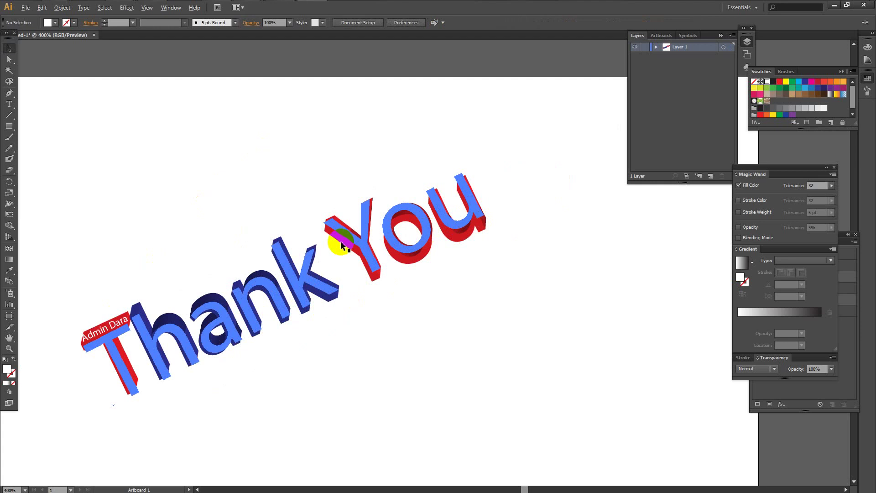
{"action": "scroll", "coordinate": [343, 239], "scroll_direction": "up", "scroll_amount": 1}
{"action": "scroll", "coordinate": [343, 238], "scroll_direction": "down", "scroll_amount": 1}
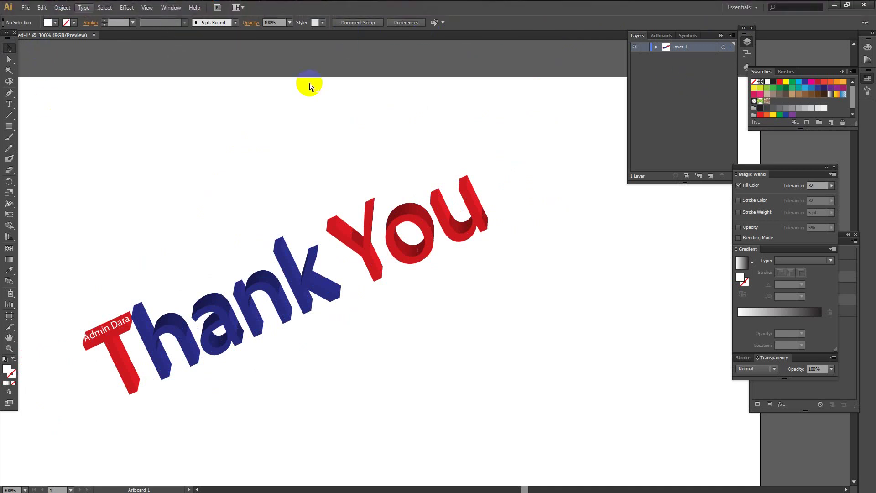
{"action": "key", "text": "ctrl+alt+shift+s"}
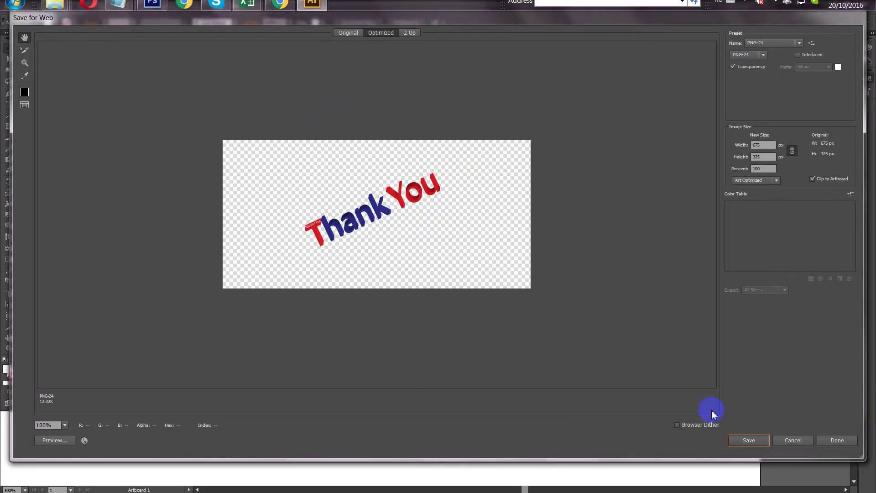
Save the PNG-24 export to the Desktop under the name Dara-1.png
{"action": "left_click", "coordinate": [752, 441]}
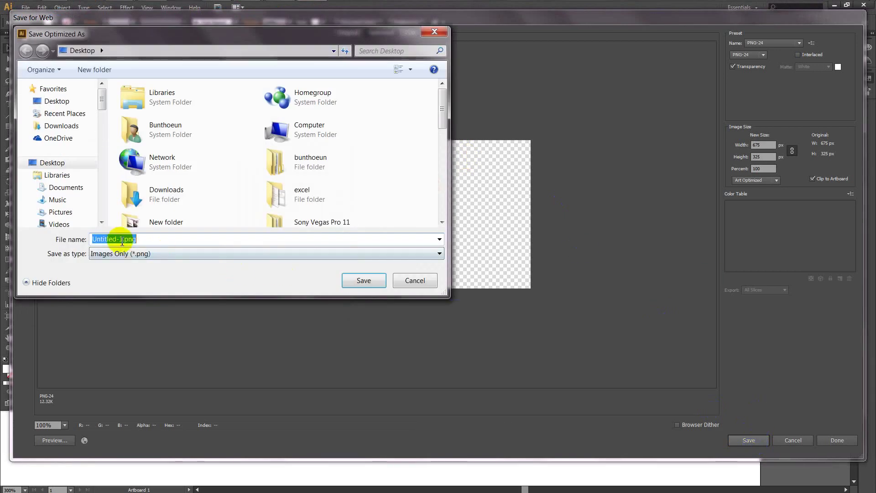
{"action": "left_click_drag", "start_coordinate": [117, 238], "coordinate": [94, 240]}
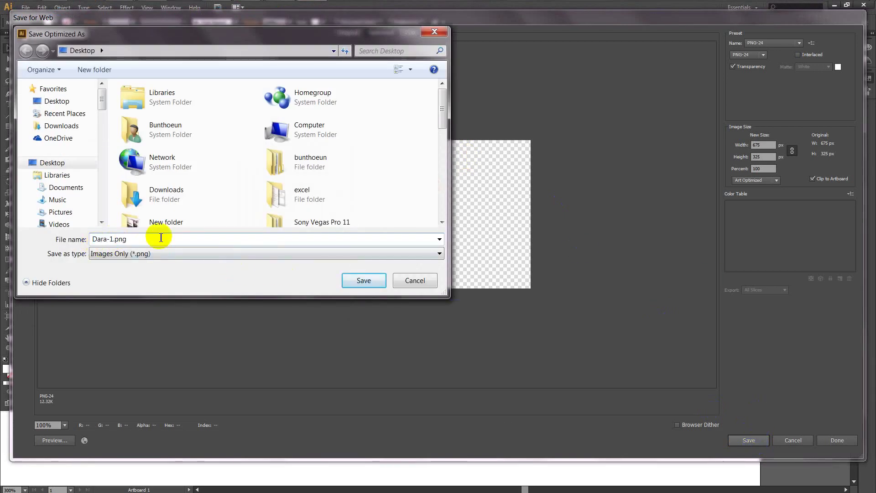
{"action": "left_click", "coordinate": [364, 281]}
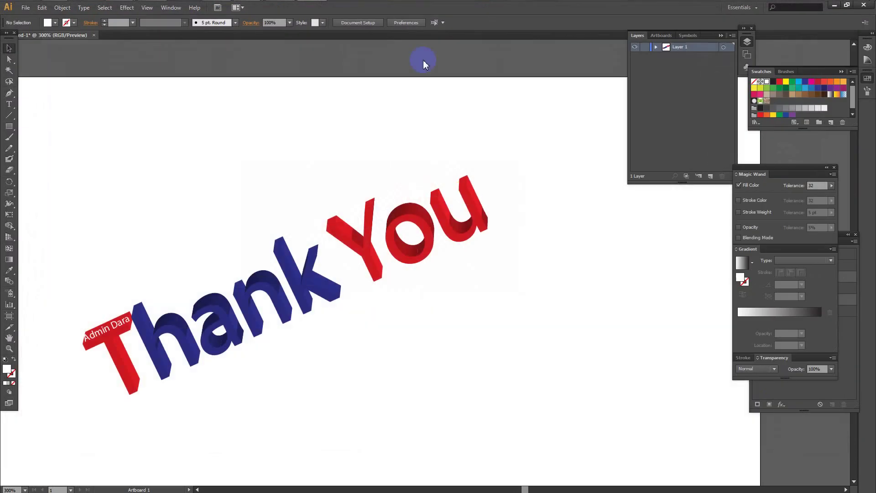
In Chrome, choose Upload Photo for the profile picture and pick Dara-1.png from the Desktop
{"action": "left_click", "coordinate": [280, 11]}
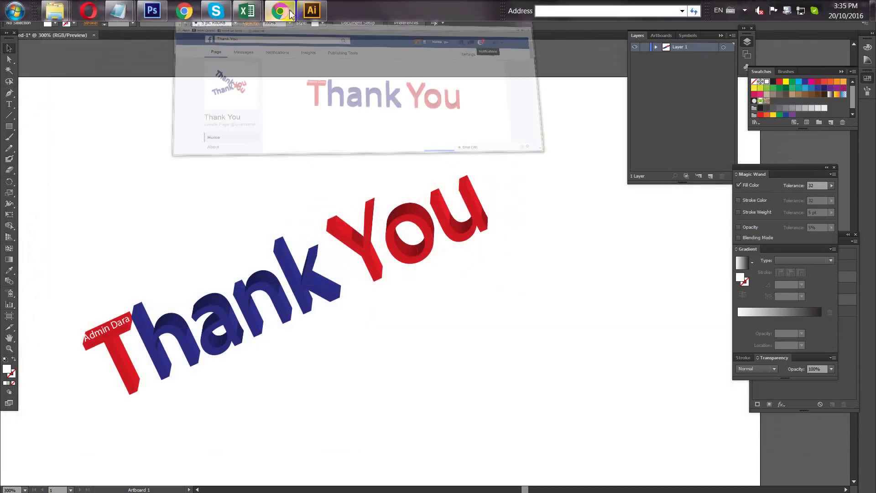
{"action": "mouse_move", "coordinate": [160, 194]}
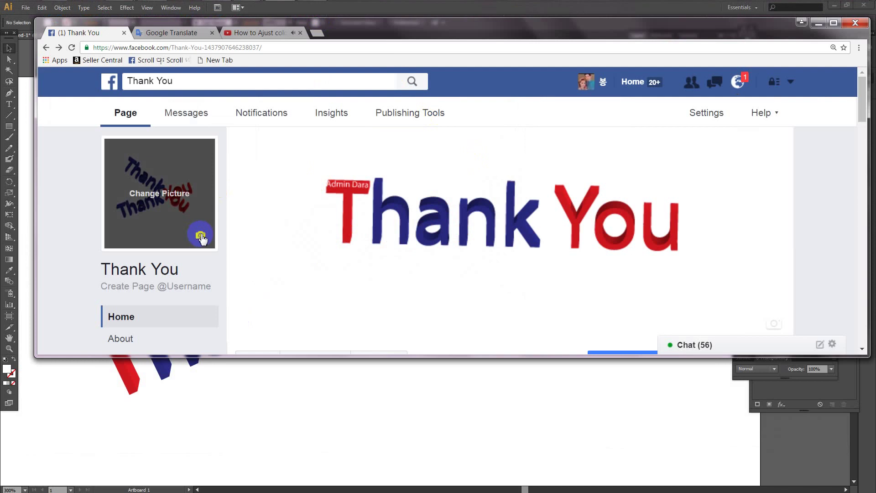
{"action": "left_click", "coordinate": [202, 237]}
{"action": "left_click", "coordinate": [161, 297]}
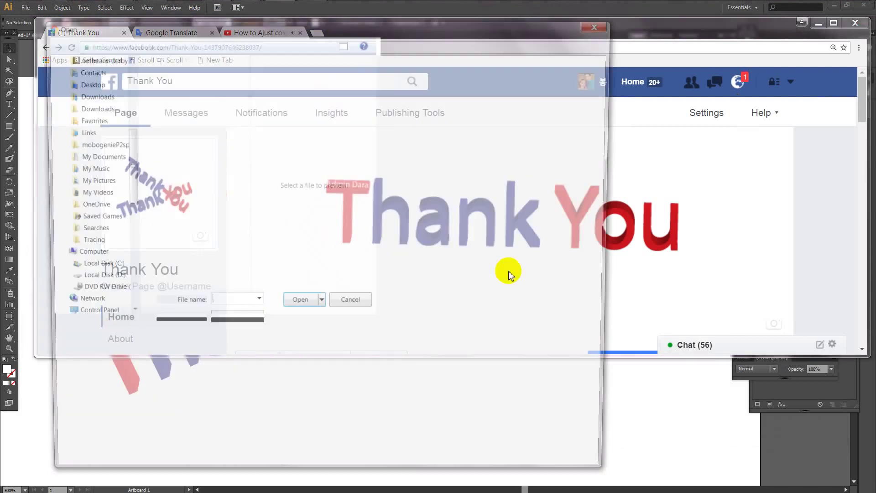
{"action": "mouse_move", "coordinate": [442, 172]}
{"action": "left_mouse_down"}
{"action": "mouse_move", "coordinate": [439, 247]}
{"action": "mouse_move", "coordinate": [439, 219]}
{"action": "left_mouse_up"}
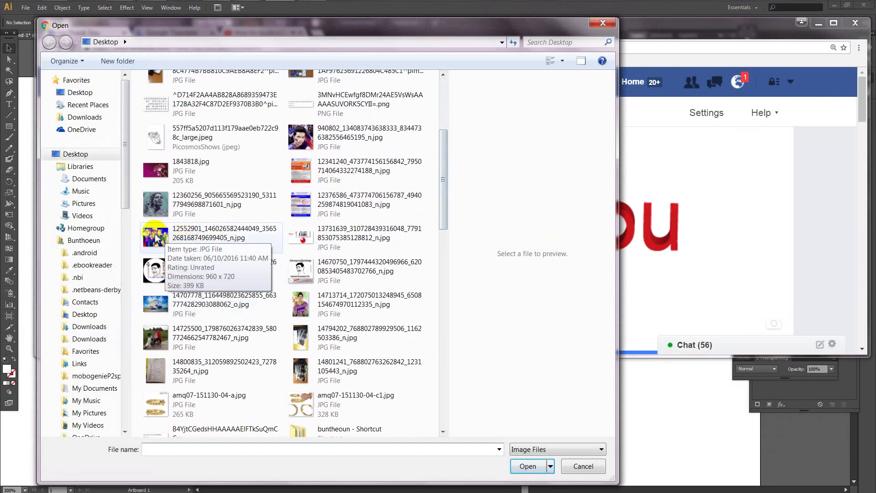
{"action": "left_click_drag", "start_coordinate": [443, 203], "coordinate": [436, 287]}
{"action": "left_click", "coordinate": [310, 284]}
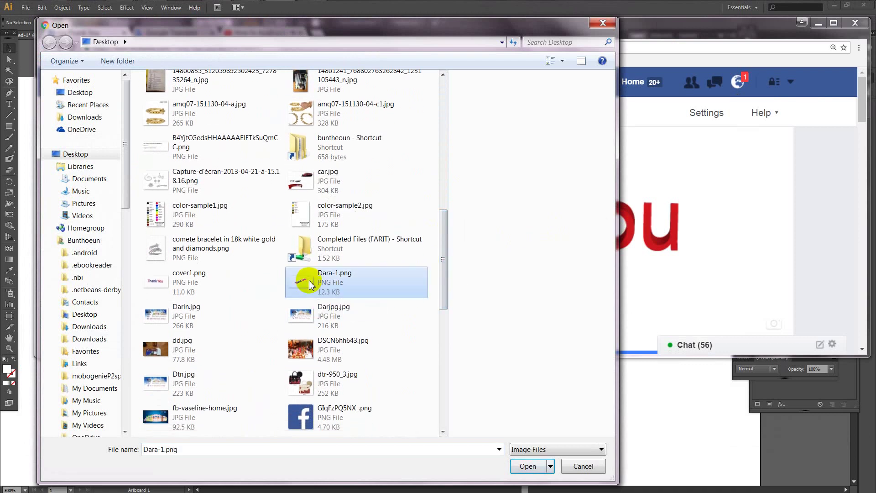
{"action": "double_click", "coordinate": [312, 283]}
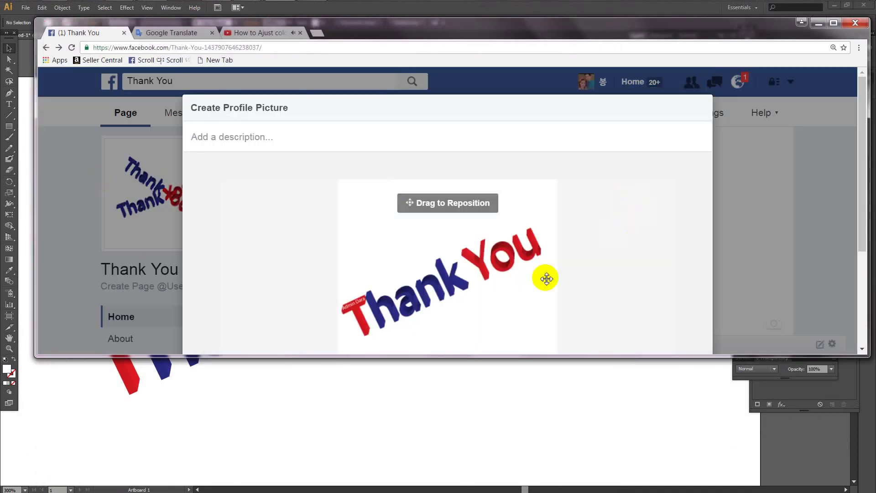
Nudge Dara-1.png slightly right in the crop and save it as the profile picture
{"action": "scroll", "coordinate": [502, 287], "scroll_direction": "down", "scroll_amount": 3}
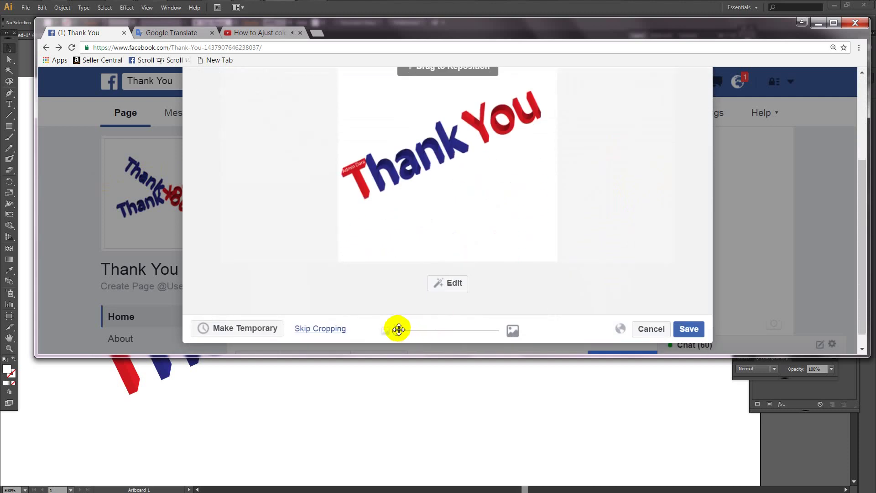
{"action": "left_click_drag", "start_coordinate": [439, 169], "coordinate": [444, 166]}
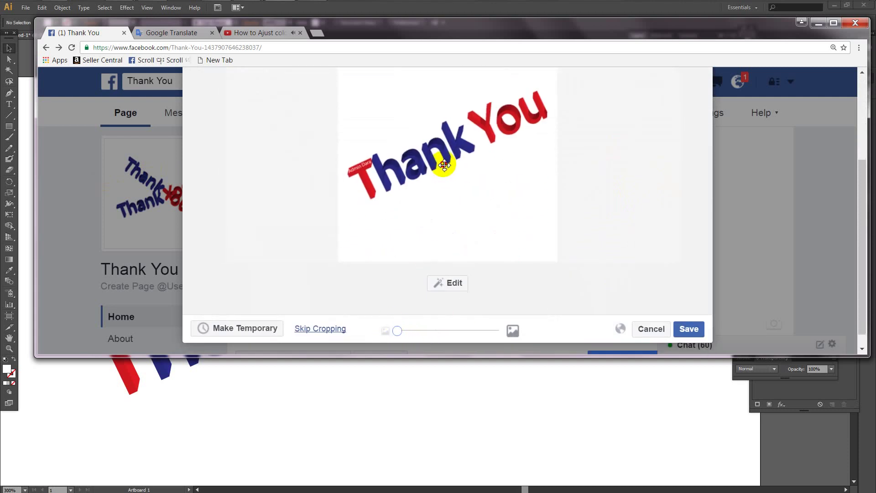
{"action": "left_click", "coordinate": [689, 332]}
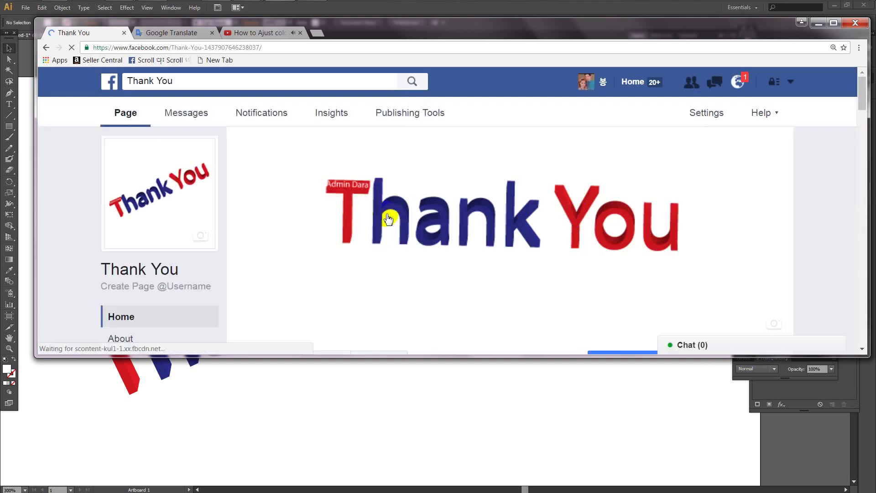
Review the updated Facebook page, then minimize the browser to return to Illustrator
{"action": "scroll", "coordinate": [228, 210], "scroll_direction": "down", "scroll_amount": 1}
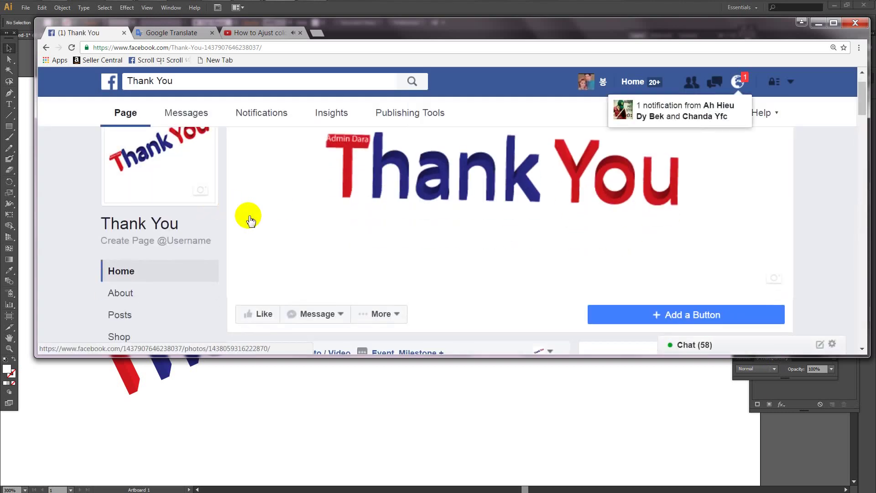
{"action": "scroll", "coordinate": [297, 228], "scroll_direction": "up", "scroll_amount": 1}
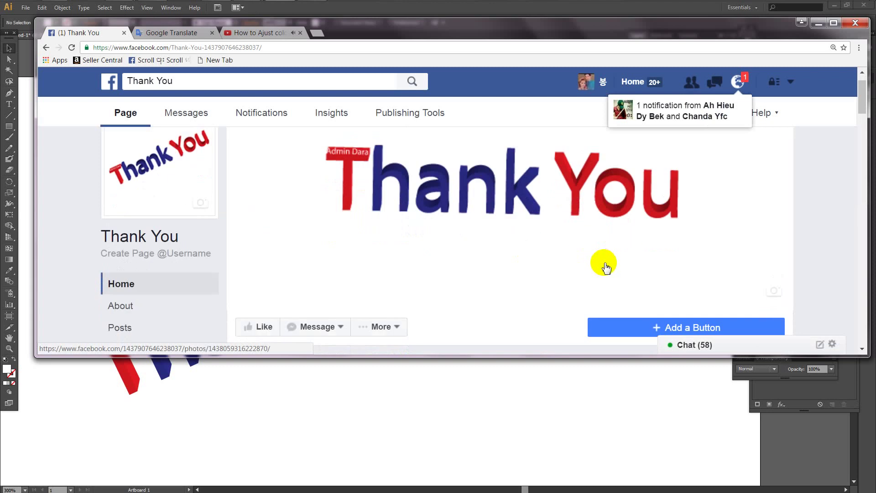
{"action": "scroll", "coordinate": [604, 265], "scroll_direction": "down", "scroll_amount": 2}
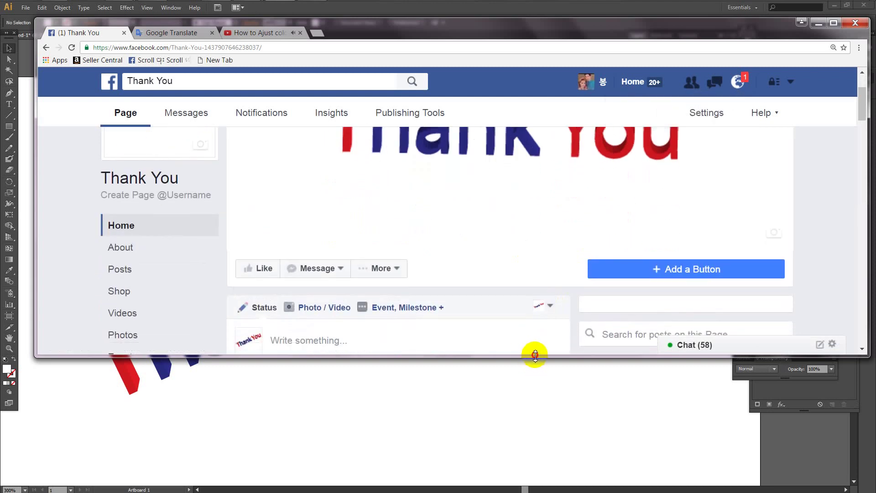
{"action": "left_click_drag", "start_coordinate": [532, 355], "coordinate": [538, 384]}
{"action": "scroll", "coordinate": [522, 286], "scroll_direction": "up", "scroll_amount": 2}
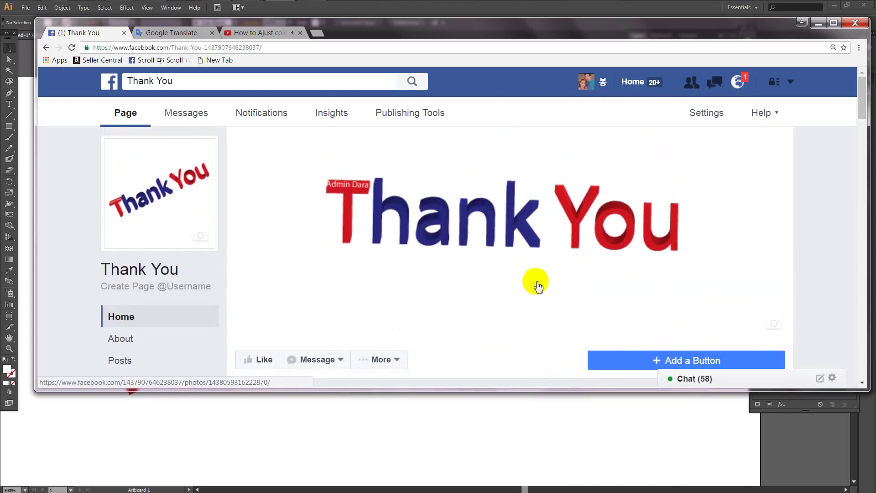
{"action": "scroll", "coordinate": [552, 287], "scroll_direction": "down", "scroll_amount": 4}
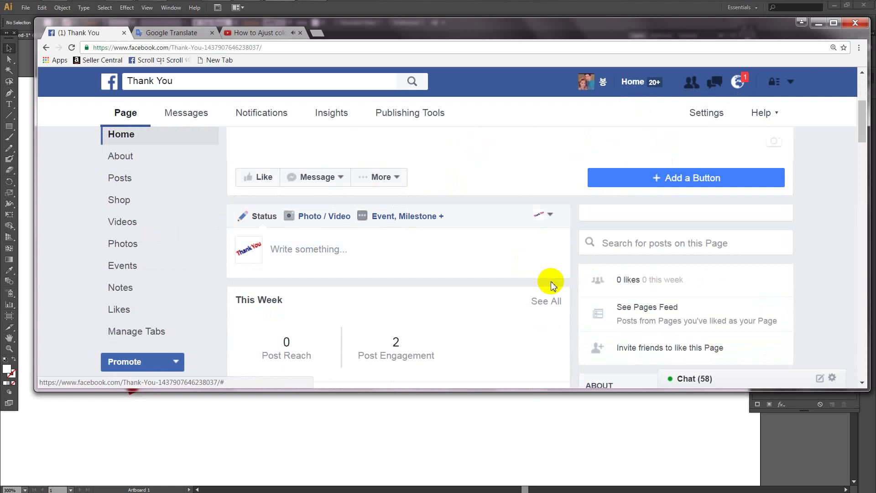
{"action": "left_click", "coordinate": [819, 26]}
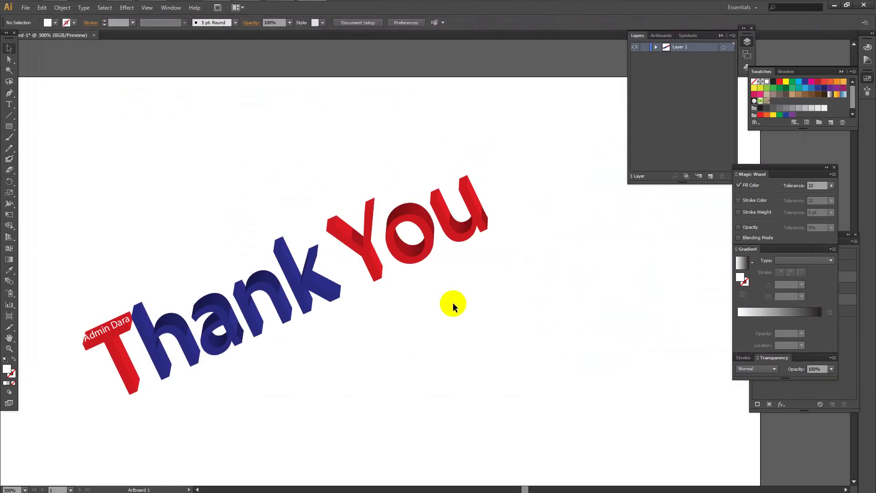
Fit the artboard in view and add an 'Admin Dr' text object below Thank You
{"action": "key", "text": "ctrl+1"}
{"action": "scroll", "coordinate": [419, 323], "scroll_direction": "up", "scroll_amount": 2}
{"action": "scroll", "coordinate": [431, 333], "scroll_direction": "down", "scroll_amount": 1}
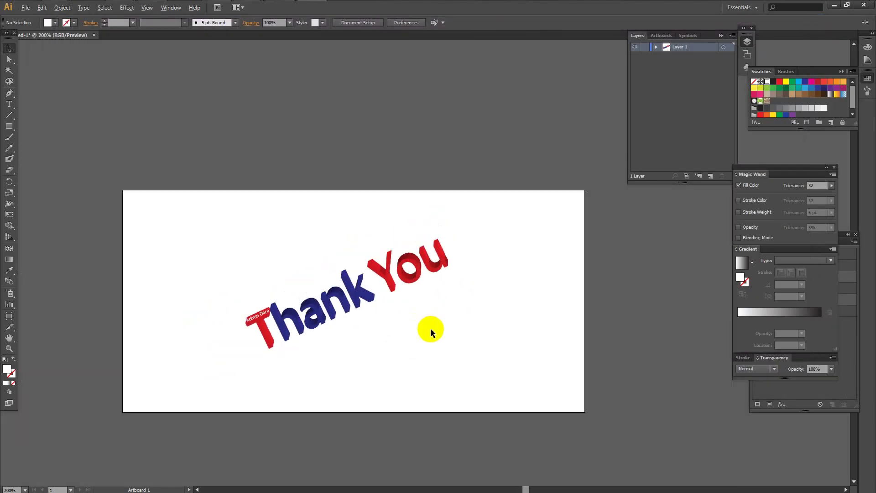
{"action": "scroll", "coordinate": [423, 336], "scroll_direction": "up", "scroll_amount": 1}
{"action": "scroll", "coordinate": [440, 313], "scroll_direction": "down", "scroll_amount": 1}
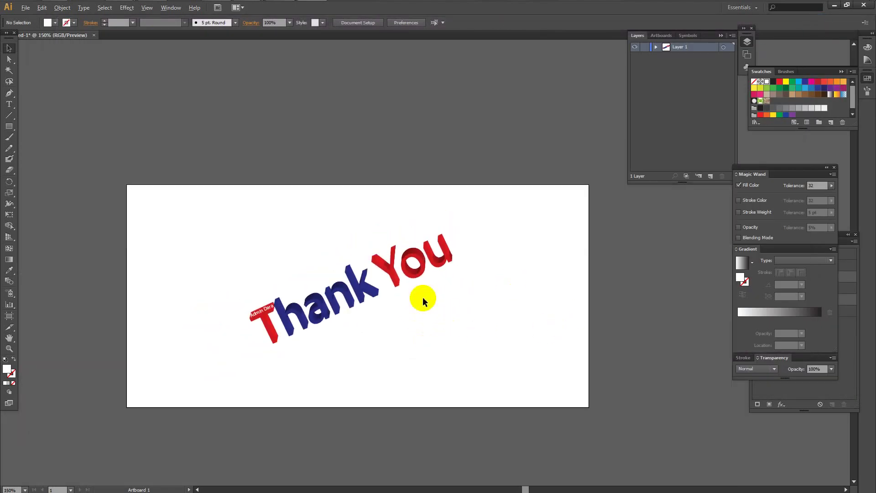
{"action": "scroll", "coordinate": [415, 299], "scroll_direction": "up", "scroll_amount": 1}
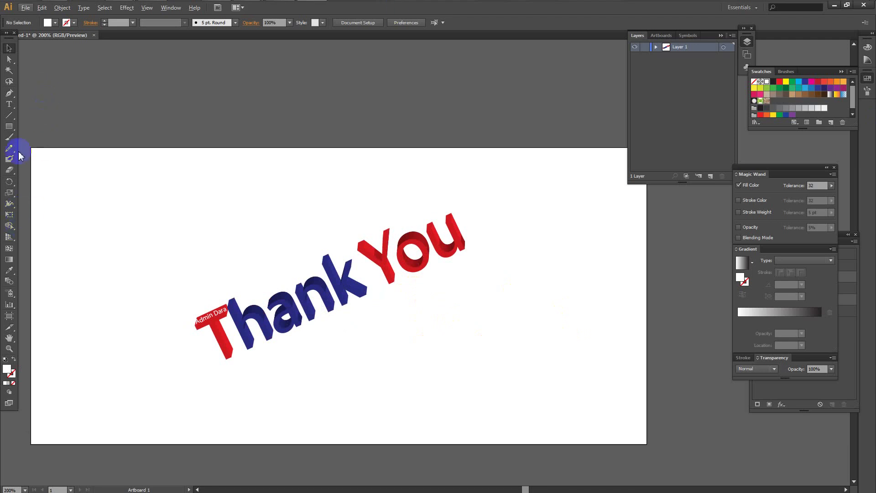
{"action": "left_click", "coordinate": [9, 104]}
{"action": "scroll", "coordinate": [384, 337], "scroll_direction": "up", "scroll_amount": 2}
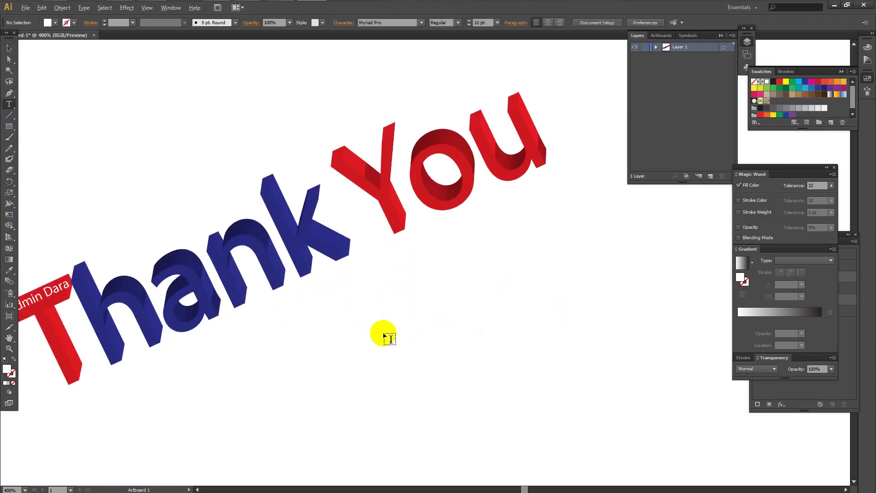
{"action": "scroll", "coordinate": [383, 336], "scroll_direction": "down", "scroll_amount": 1}
{"action": "left_click", "coordinate": [364, 331]}
{"action": "type", "text": "Admin Dr"}
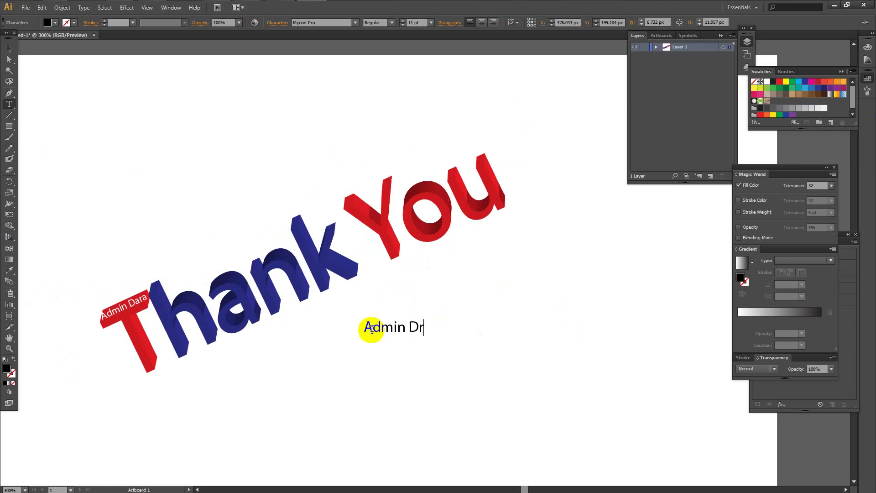
Try font sizes of 21 pt and then 72 pt on the Admin Dr text
{"action": "left_click_drag", "start_coordinate": [434, 325], "coordinate": [350, 326]}
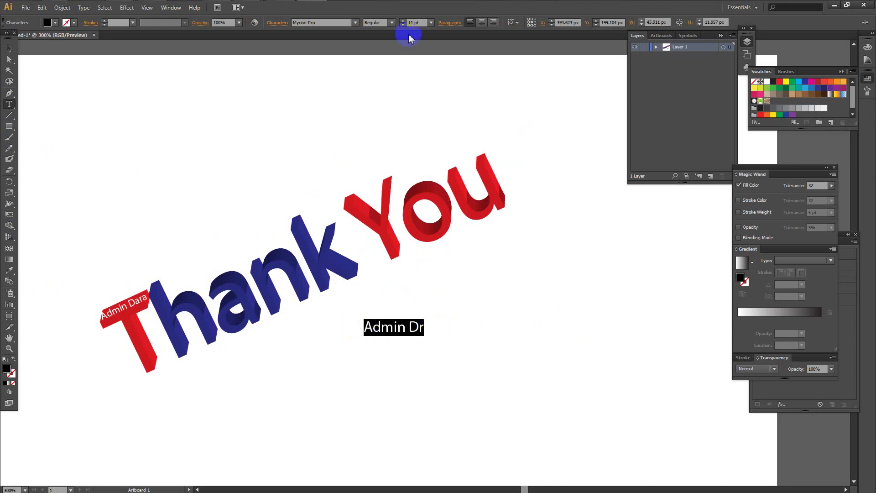
{"action": "left_click", "coordinate": [431, 23]}
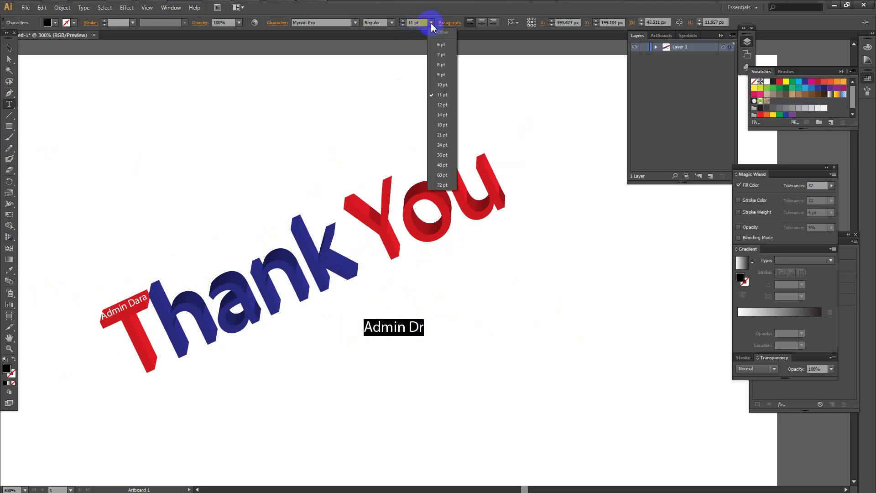
{"action": "left_click", "coordinate": [442, 137]}
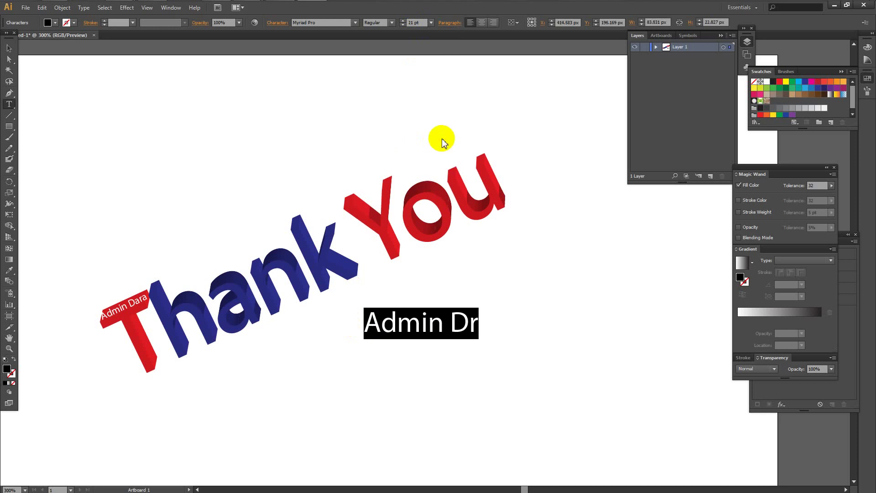
{"action": "left_click", "coordinate": [432, 23]}
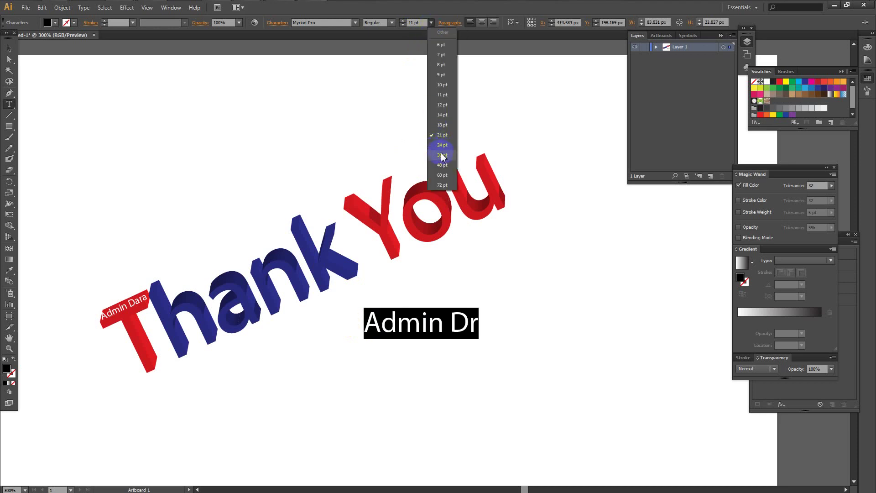
{"action": "left_click", "coordinate": [442, 185]}
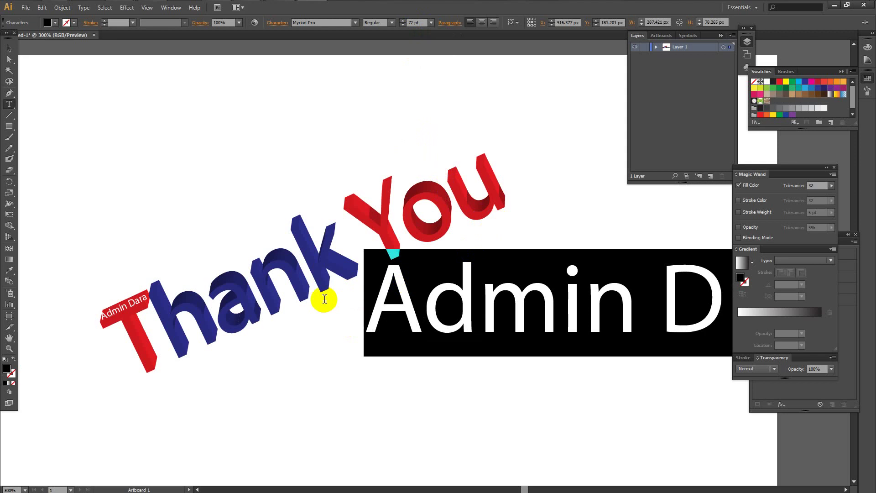
{"action": "scroll", "coordinate": [325, 299], "scroll_direction": "down", "scroll_amount": 4}
{"action": "scroll", "coordinate": [371, 336], "scroll_direction": "up", "scroll_amount": 1}
{"action": "scroll", "coordinate": [372, 336], "scroll_direction": "up", "scroll_amount": 1}
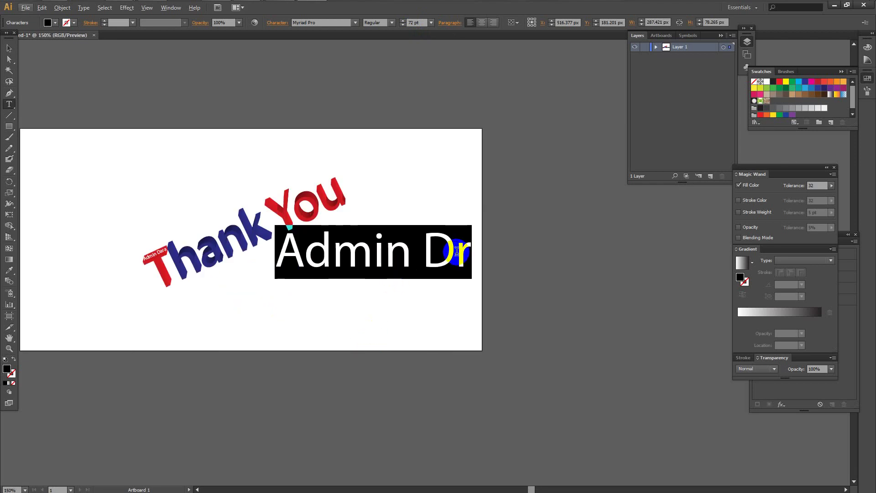
Reduce the Admin Dr text through 60 pt to a final 48 pt
{"action": "left_click_drag", "start_coordinate": [473, 249], "coordinate": [286, 250]}
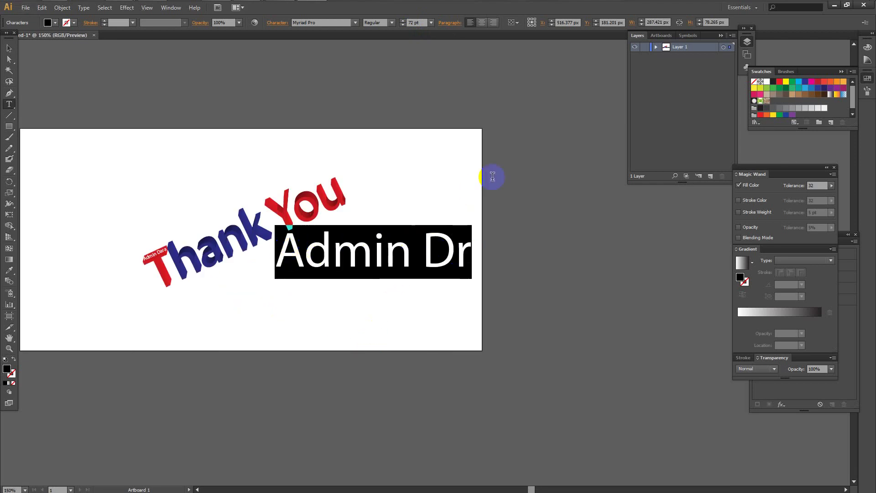
{"action": "left_click", "coordinate": [430, 24]}
{"action": "left_click", "coordinate": [442, 169]}
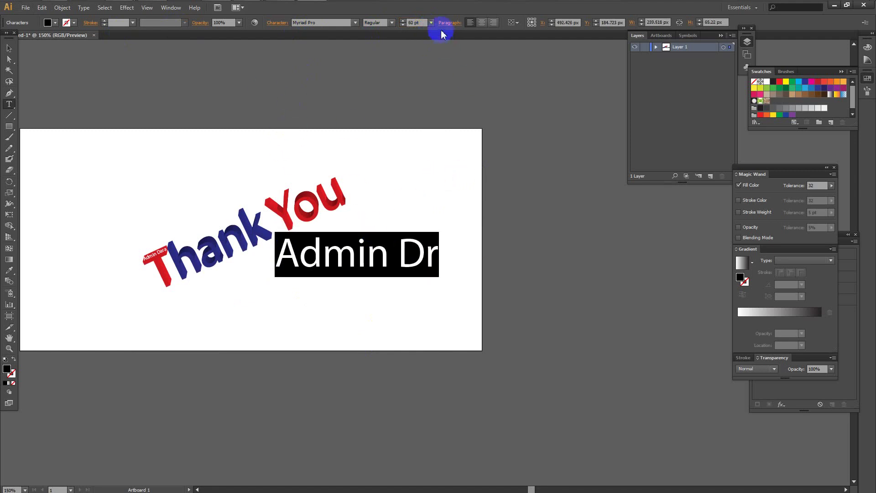
{"action": "left_click", "coordinate": [431, 23]}
{"action": "left_click", "coordinate": [441, 163]}
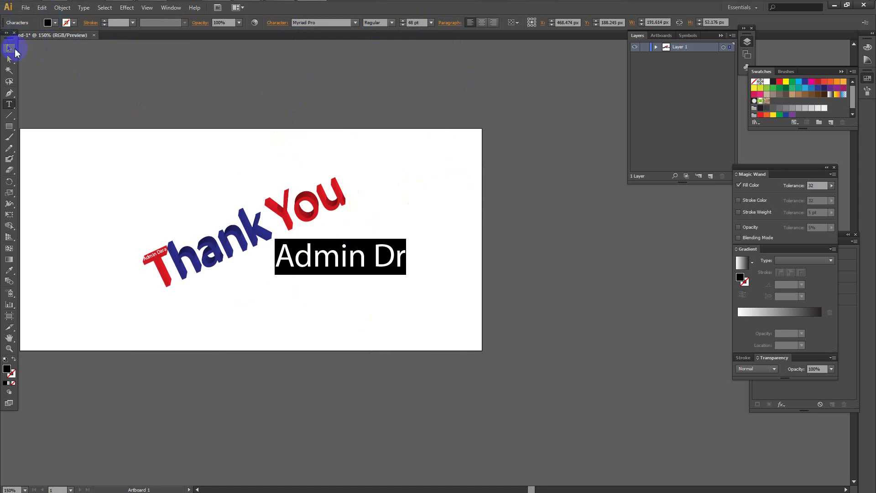
{"action": "left_click", "coordinate": [140, 82]}
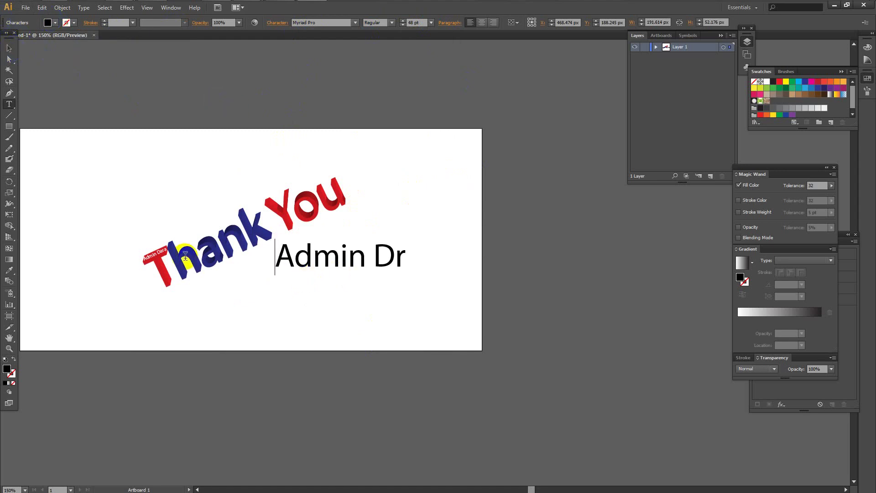
Move the Admin Dr text down and to the left
{"action": "left_click", "coordinate": [10, 48]}
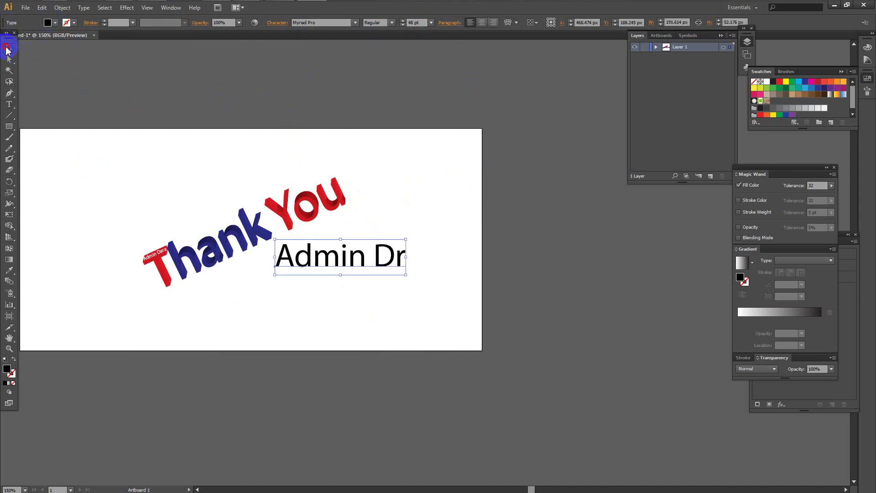
{"action": "left_click", "coordinate": [172, 78]}
{"action": "scroll", "coordinate": [339, 299], "scroll_direction": "up", "scroll_amount": 1}
{"action": "left_click", "coordinate": [333, 269]}
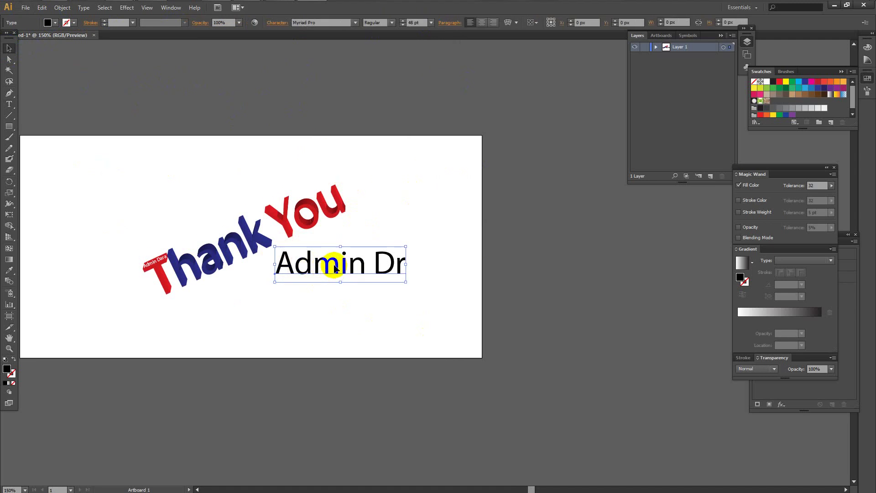
{"action": "mouse_move", "coordinate": [336, 266]}
{"action": "left_mouse_down"}
{"action": "mouse_move", "coordinate": [301, 279]}
{"action": "mouse_move", "coordinate": [290, 295]}
{"action": "left_mouse_up"}
{"action": "left_click", "coordinate": [451, 270]}
Reposition Admin Dr up and right, just beneath the You of Thank You
{"action": "scroll", "coordinate": [297, 283], "scroll_direction": "down", "scroll_amount": 1}
{"action": "scroll", "coordinate": [237, 306], "scroll_direction": "up", "scroll_amount": 4}
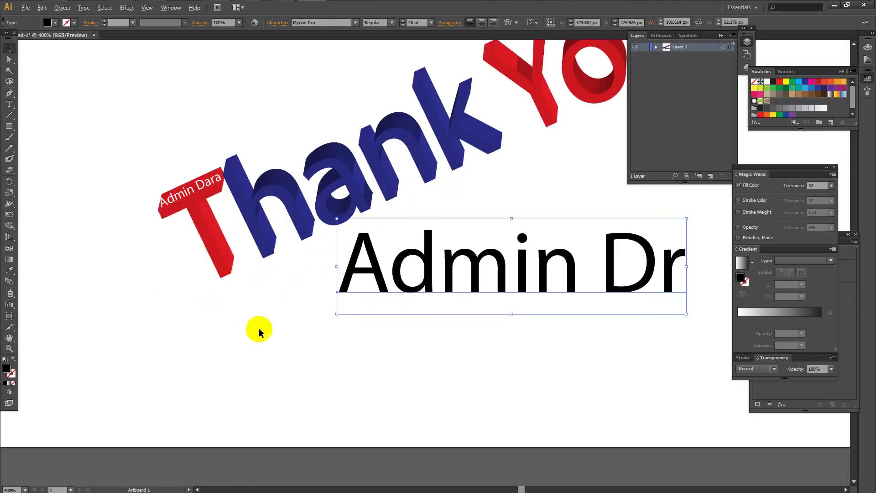
{"action": "scroll", "coordinate": [503, 277], "scroll_direction": "down", "scroll_amount": 5}
{"action": "scroll", "coordinate": [544, 247], "scroll_direction": "up", "scroll_amount": 2}
{"action": "scroll", "coordinate": [352, 283], "scroll_direction": "up", "scroll_amount": 2}
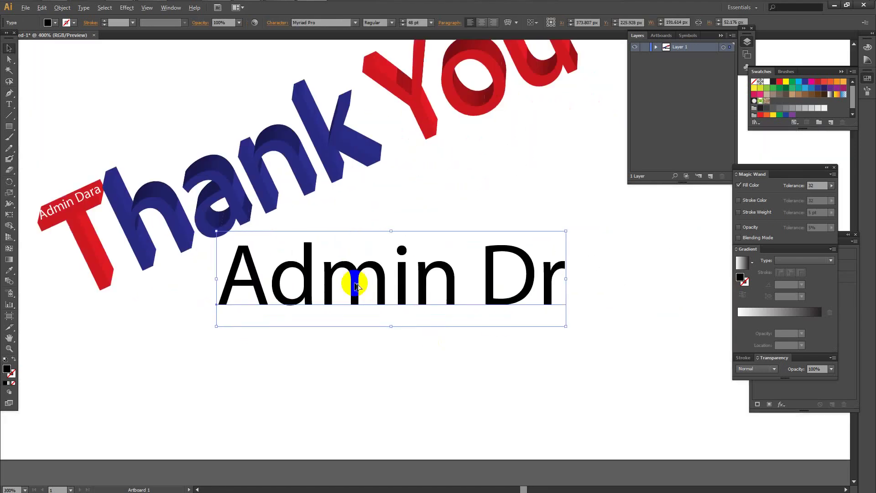
{"action": "scroll", "coordinate": [354, 287], "scroll_direction": "up", "scroll_amount": 2}
{"action": "scroll", "coordinate": [354, 287], "scroll_direction": "down", "scroll_amount": 1}
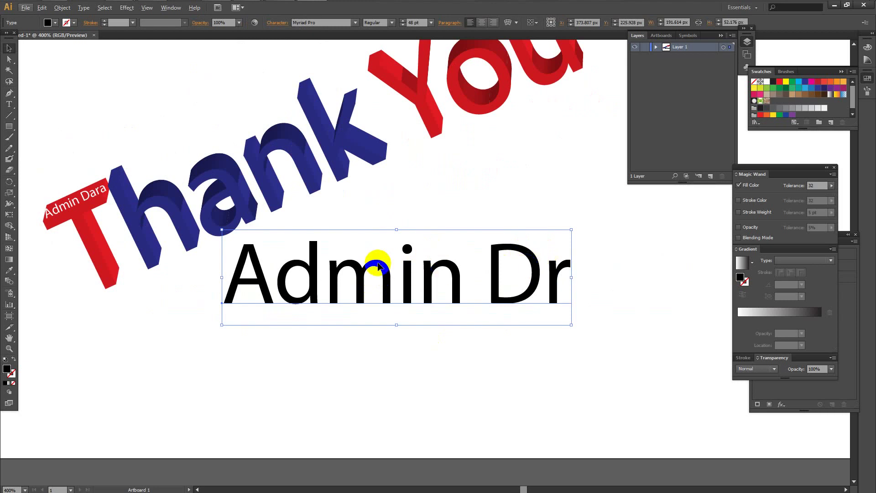
{"action": "mouse_move", "coordinate": [364, 277]}
{"action": "left_mouse_down"}
{"action": "mouse_move", "coordinate": [459, 227]}
{"action": "mouse_move", "coordinate": [506, 190]}
{"action": "left_mouse_up"}
Zoom in and bring the Admin Dr font size down to 33 pt, then reselect it
{"action": "key", "text": "ctrl+1"}
{"action": "left_click", "coordinate": [338, 218], "text": "ctrl"}
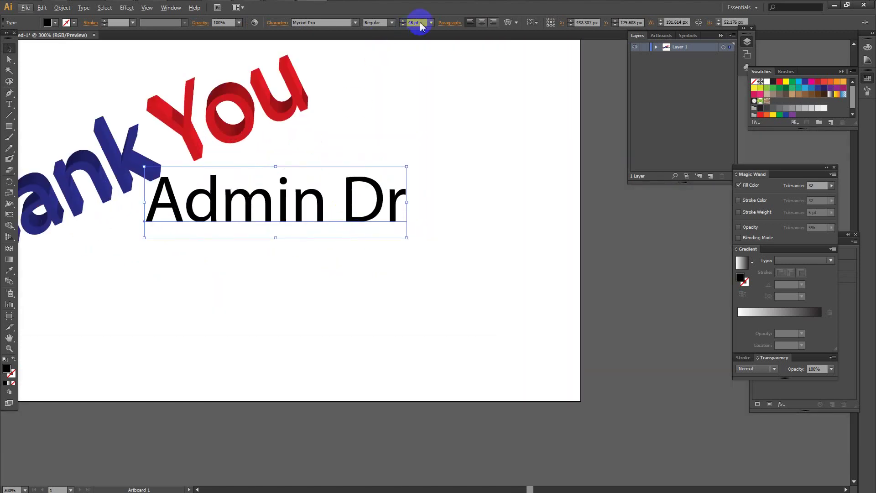
{"action": "scroll", "coordinate": [422, 23], "scroll_direction": "down", "scroll_amount": 3}
{"action": "scroll", "coordinate": [422, 22], "scroll_direction": "down", "scroll_amount": 4}
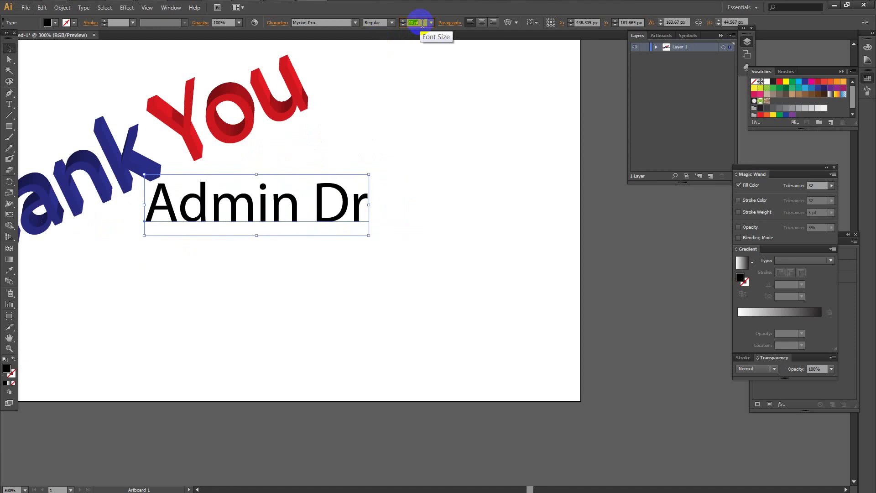
{"action": "scroll", "coordinate": [422, 22], "scroll_direction": "down", "scroll_amount": 5}
{"action": "scroll", "coordinate": [422, 23], "scroll_direction": "down", "scroll_amount": 3}
{"action": "scroll", "coordinate": [422, 22], "scroll_direction": "down", "scroll_amount": 1}
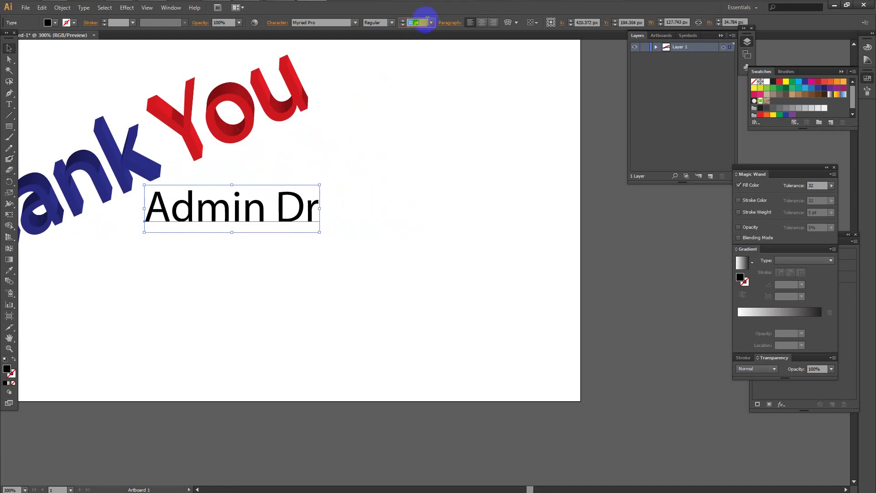
{"action": "scroll", "coordinate": [426, 19], "scroll_direction": "up", "scroll_amount": 1}
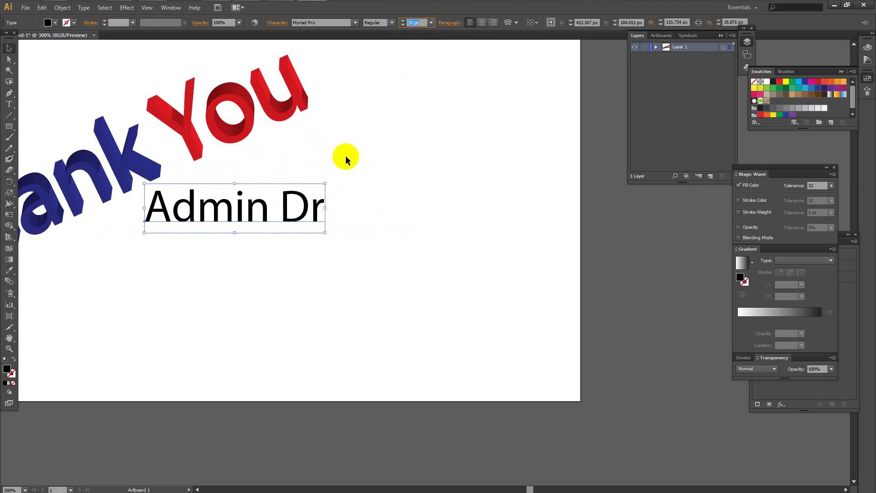
{"action": "left_click", "coordinate": [104, 61]}
{"action": "left_click", "coordinate": [280, 212]}
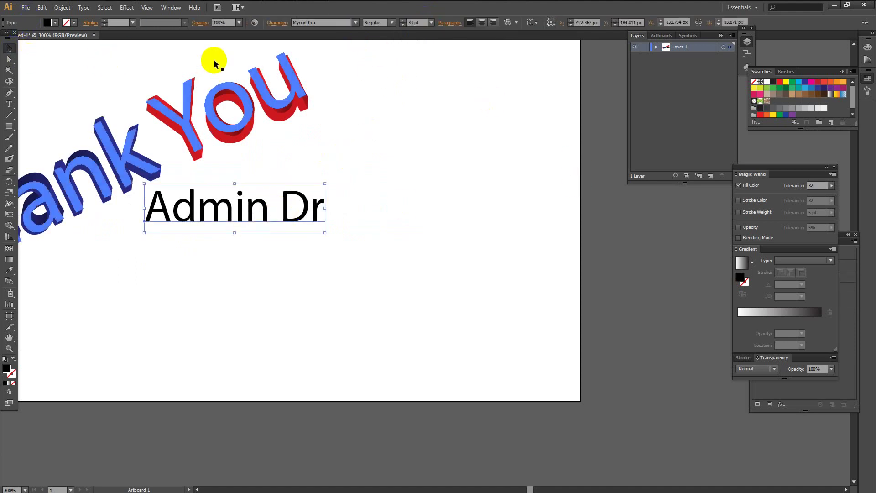
{"action": "left_click", "coordinate": [127, 8]}
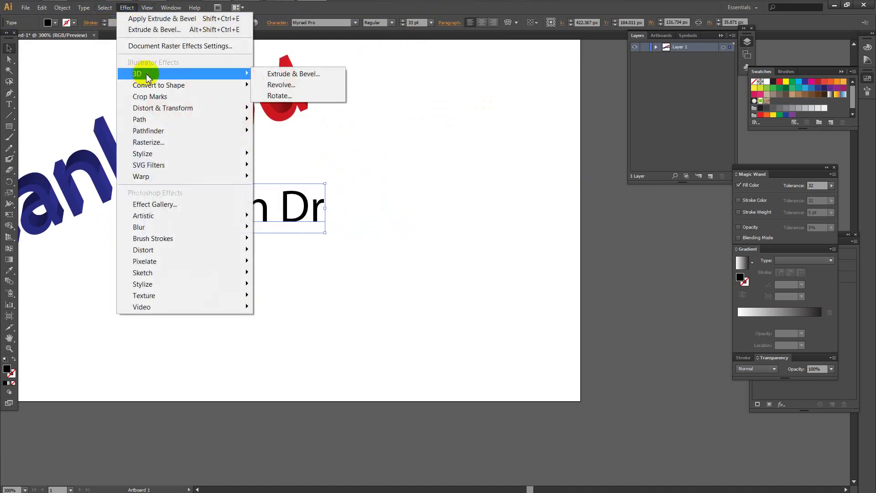
{"action": "mouse_move", "coordinate": [185, 74]}
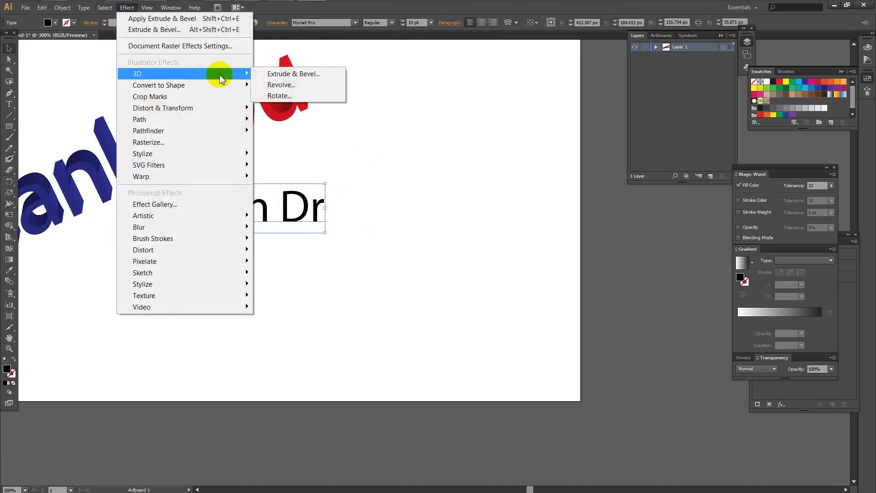
Preview an Extrude & Bevel on Admin Dr, then cancel to keep it flat
{"action": "left_click", "coordinate": [293, 73]}
{"action": "left_click", "coordinate": [659, 179]}
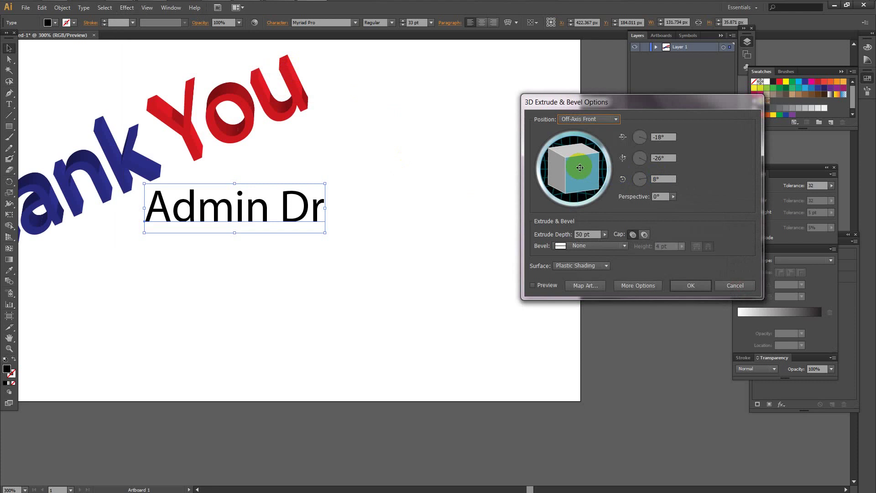
{"action": "left_click_drag", "start_coordinate": [579, 168], "coordinate": [579, 160]}
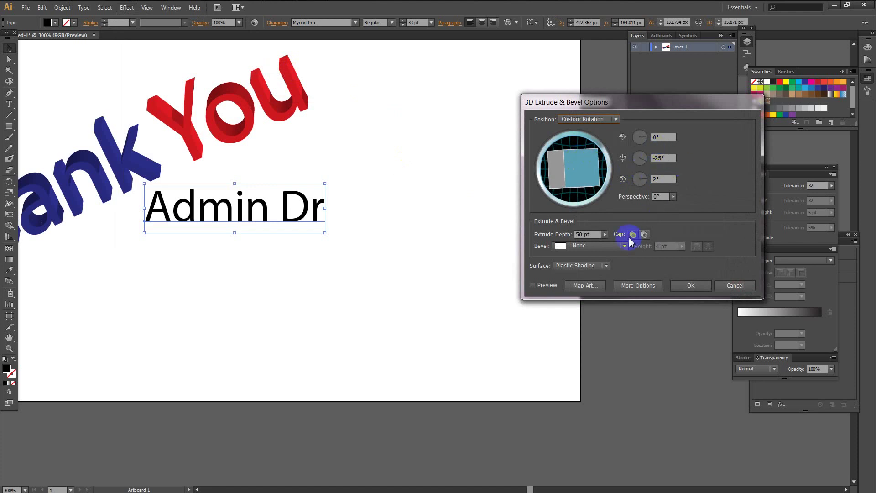
{"action": "left_click", "coordinate": [533, 286]}
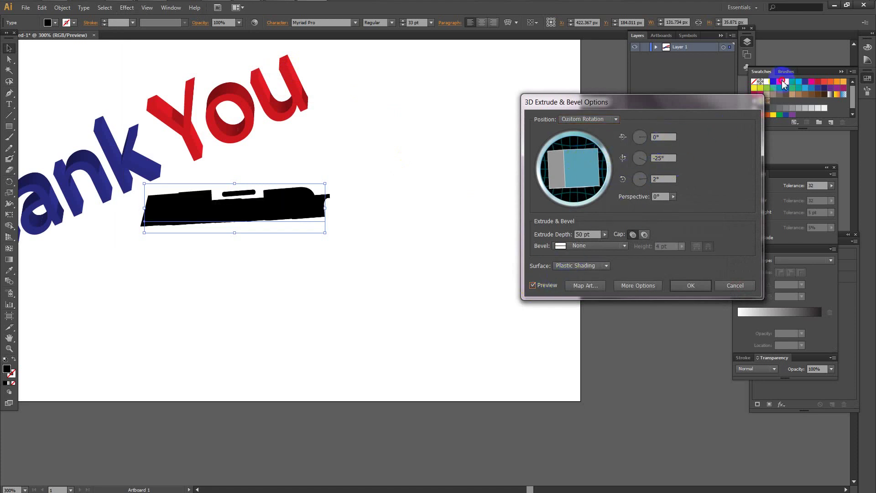
{"action": "left_click", "coordinate": [726, 286]}
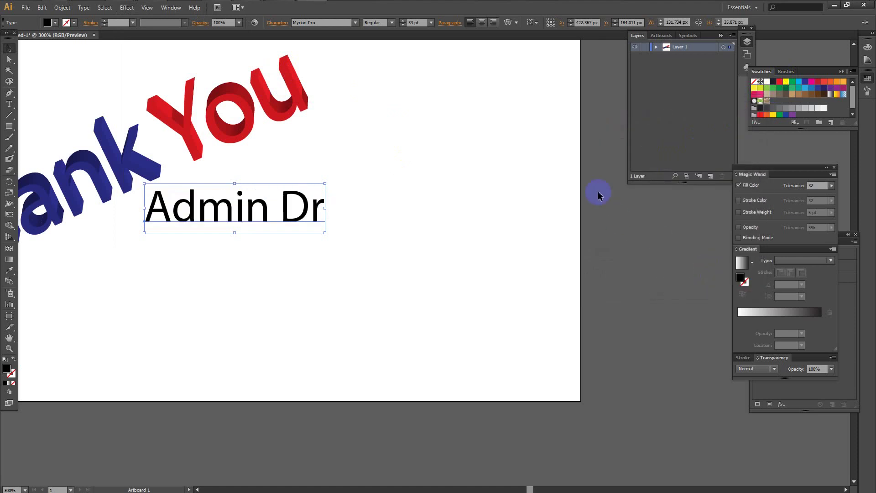
Fill the Admin Dr text with a pink swatch
{"action": "left_click", "coordinate": [786, 83]}
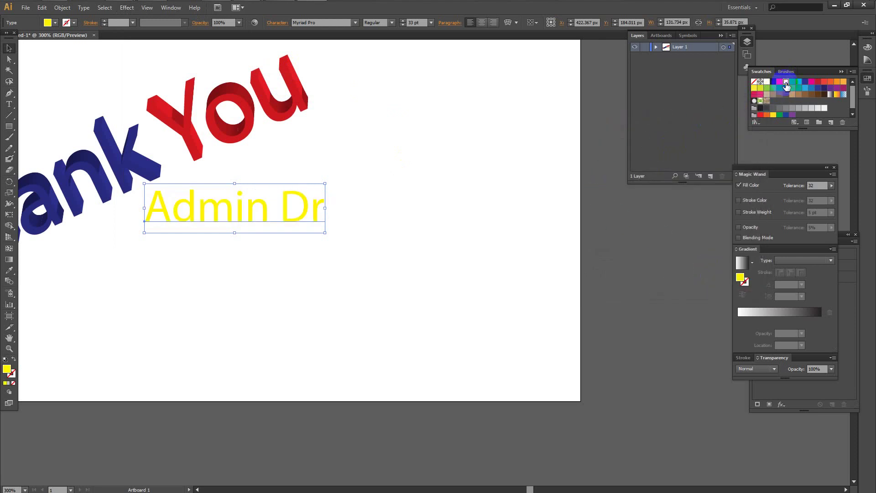
{"action": "left_click", "coordinate": [762, 95]}
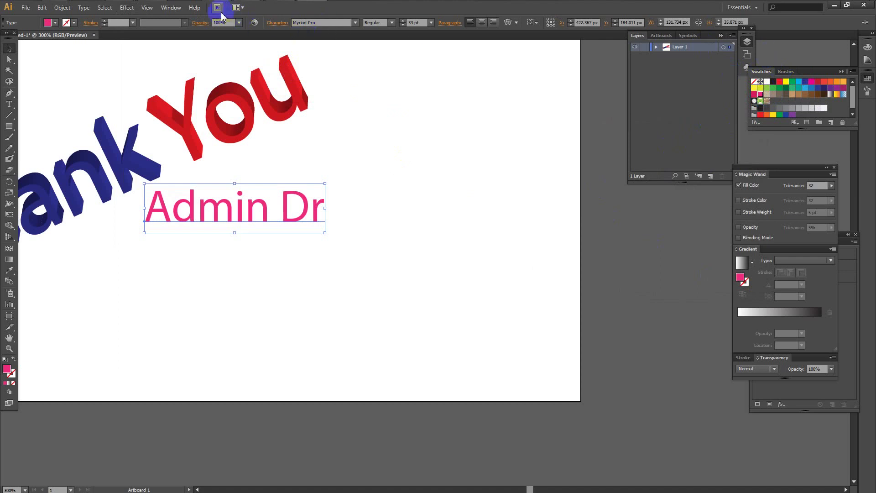
{"action": "left_click", "coordinate": [128, 8]}
{"action": "mouse_move", "coordinate": [163, 108]}
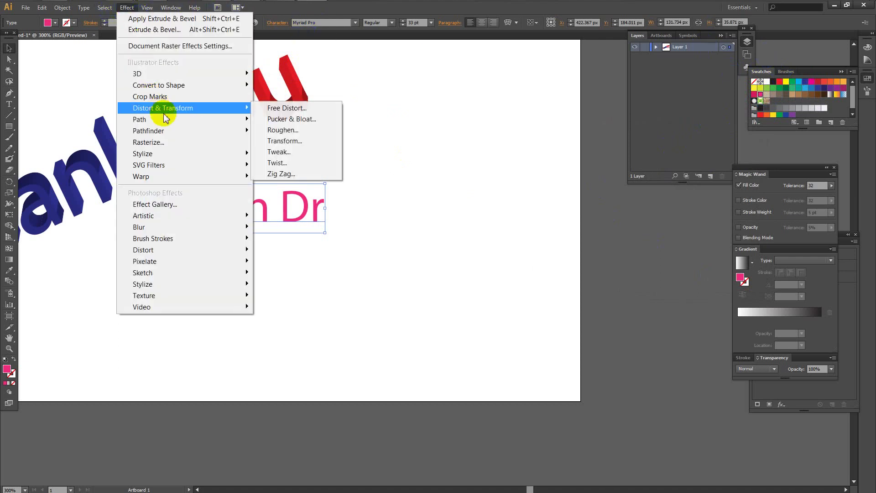
{"action": "key", "text": "Escape"}
Zoom out and clear the current selection
{"action": "key", "text": "ctrl+minus"}
{"action": "key", "text": "ctrl+minus"}
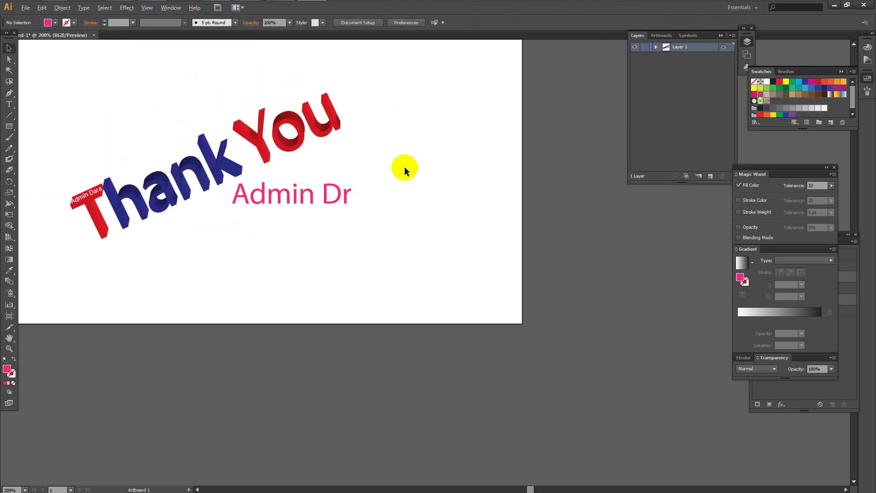
{"action": "left_click", "coordinate": [405, 169]}
{"action": "scroll", "coordinate": [339, 199], "scroll_direction": "up", "scroll_amount": 2}
{"action": "scroll", "coordinate": [319, 174], "scroll_direction": "down", "scroll_amount": 2}
{"action": "scroll", "coordinate": [219, 119], "scroll_direction": "up", "scroll_amount": 2}
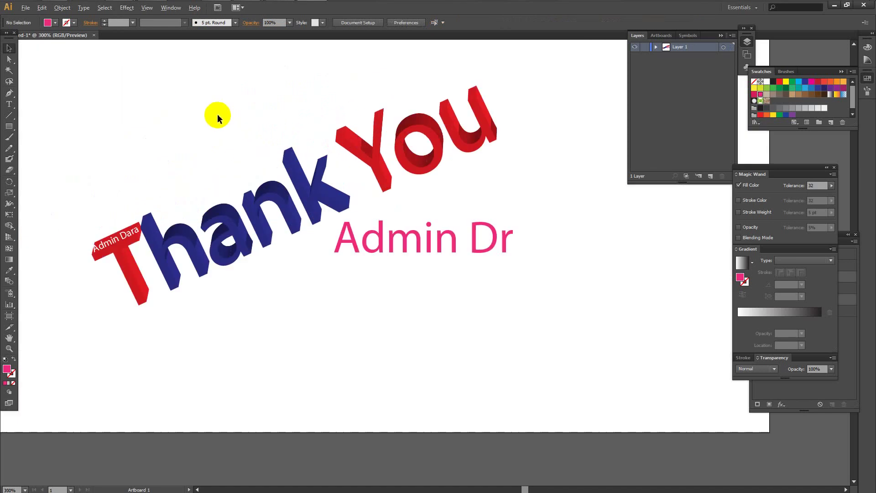
{"action": "scroll", "coordinate": [252, 113], "scroll_direction": "up", "scroll_amount": 1}
{"action": "scroll", "coordinate": [268, 120], "scroll_direction": "down", "scroll_amount": 1}
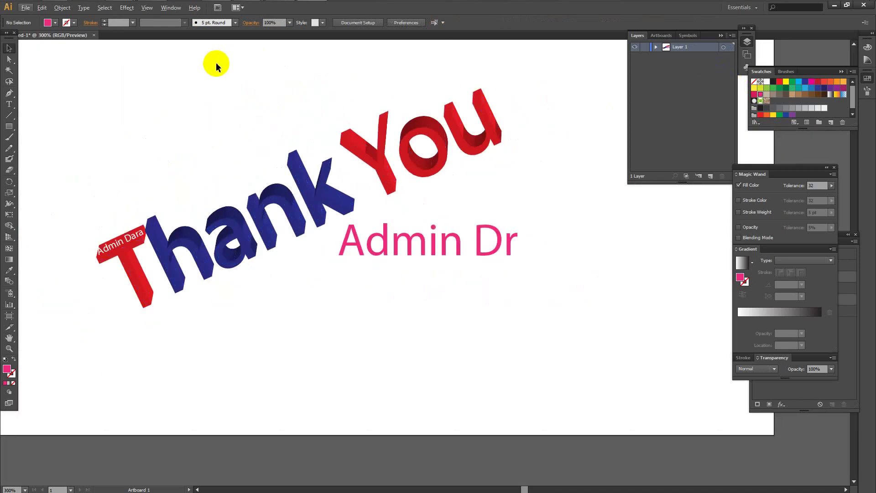
Apply a near-front Extrude & Bevel, which leaves Admin Dr flat, then select the pink caption
{"action": "left_click", "coordinate": [126, 8]}
{"action": "mouse_move", "coordinate": [184, 73]}
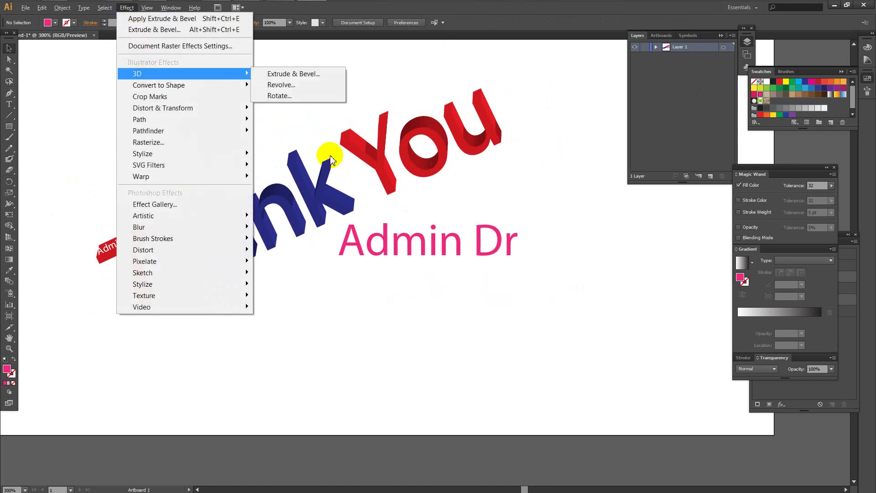
{"action": "left_click", "coordinate": [292, 74]}
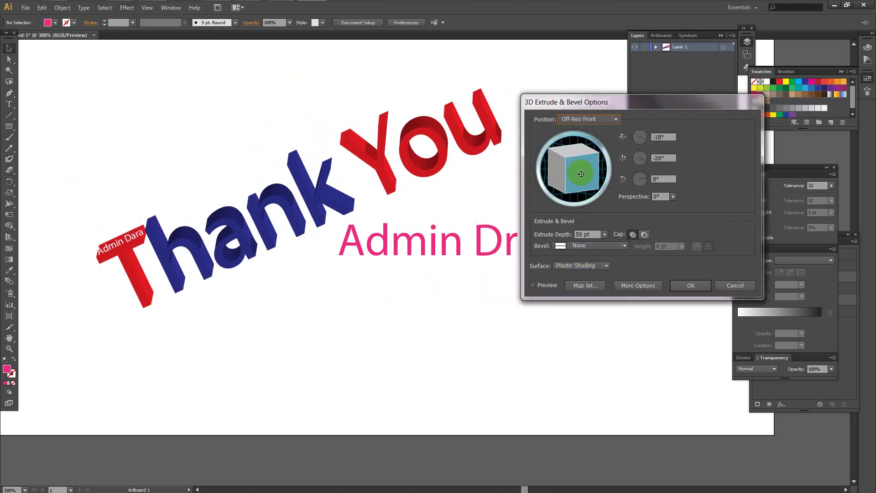
{"action": "left_click_drag", "start_coordinate": [580, 171], "coordinate": [573, 165]}
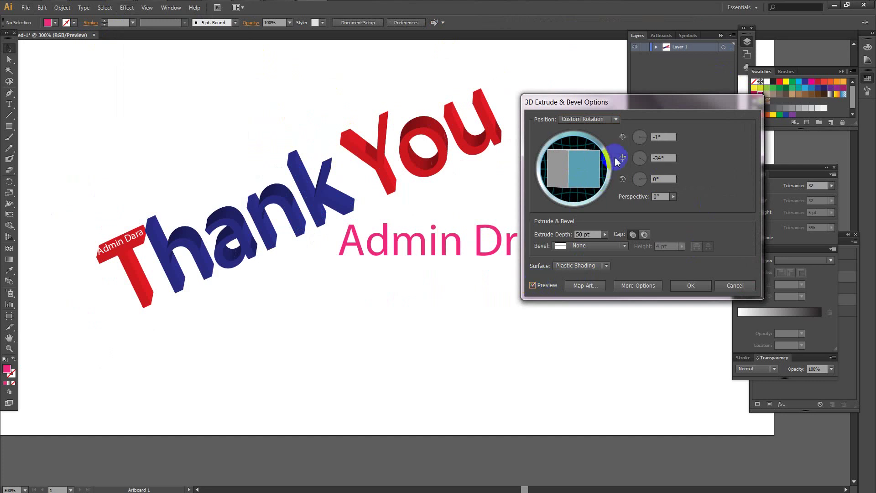
{"action": "left_click_drag", "start_coordinate": [590, 161], "coordinate": [587, 164]}
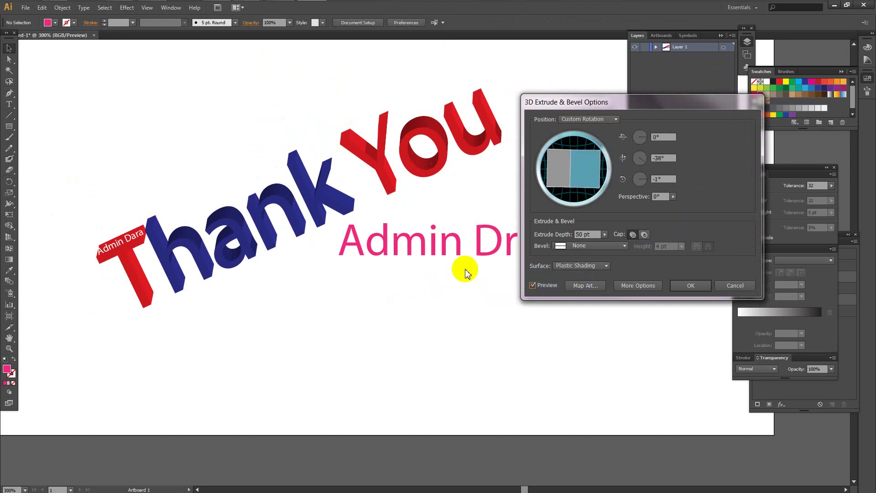
{"action": "left_click", "coordinate": [690, 285]}
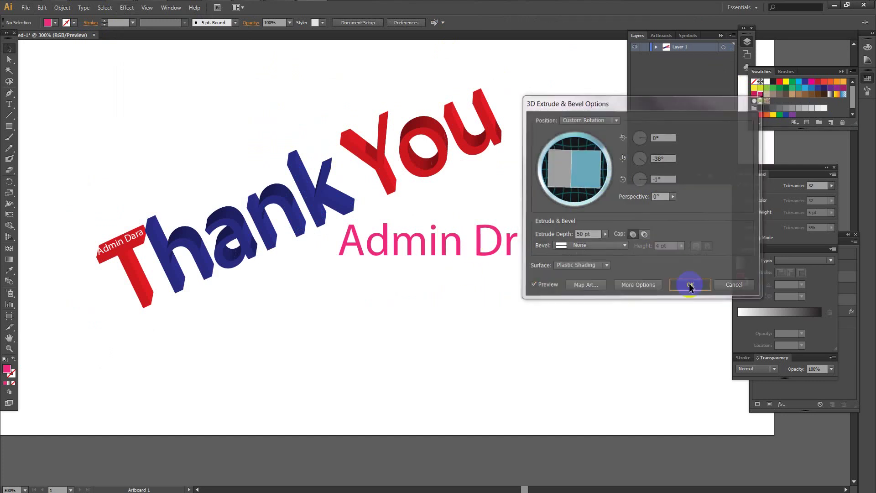
{"action": "left_click", "coordinate": [489, 249]}
{"action": "left_click", "coordinate": [564, 237]}
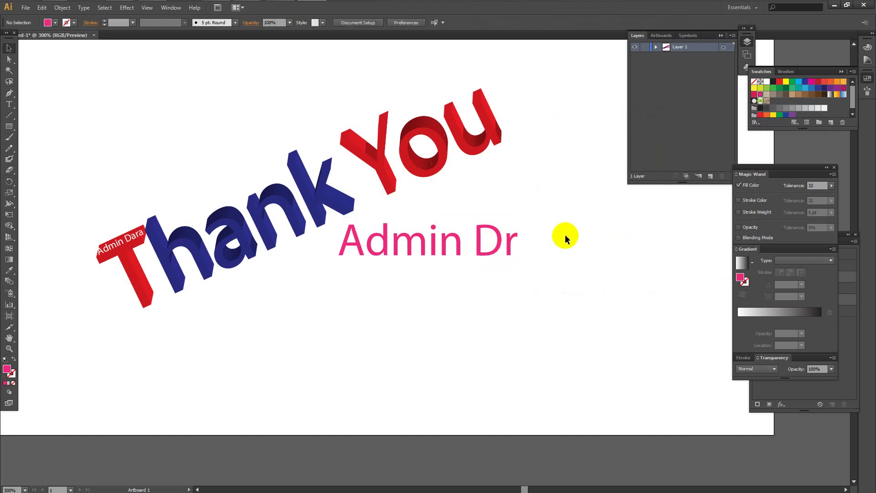
{"action": "left_click", "coordinate": [499, 230]}
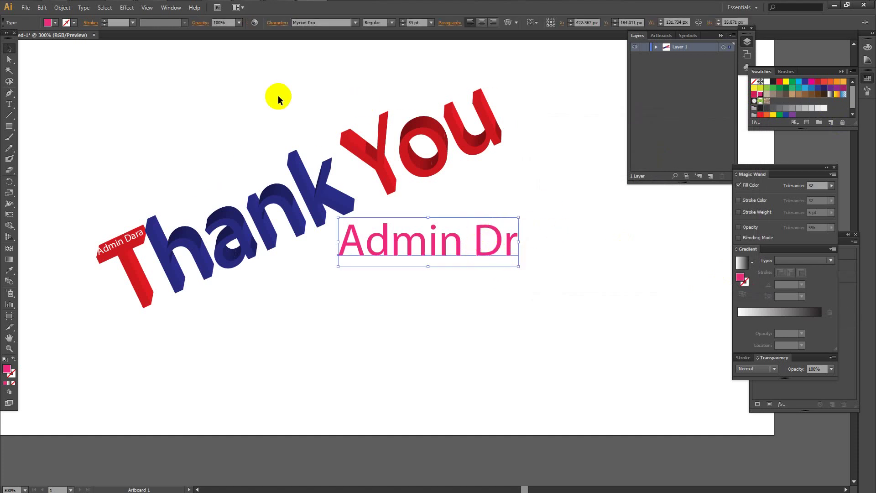
Open Extrude & Bevel for Admin Dr with Preview on and drag the rotation cube
{"action": "left_click", "coordinate": [126, 8]}
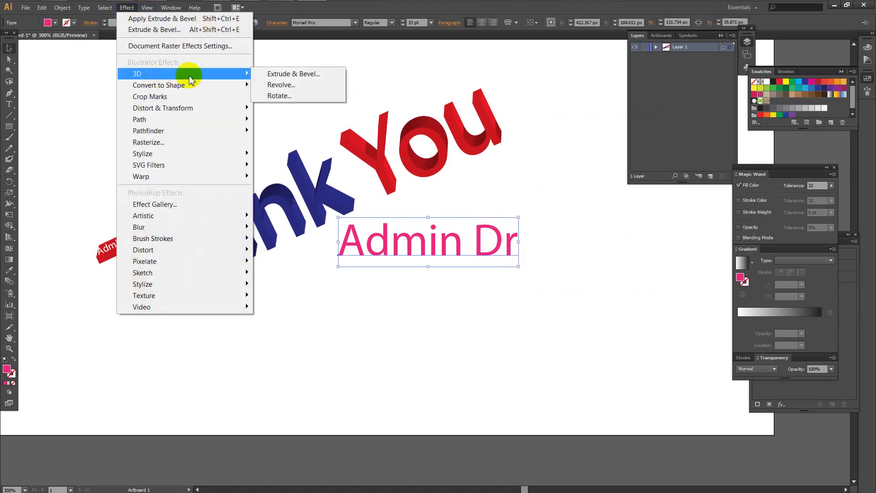
{"action": "left_click", "coordinate": [294, 74]}
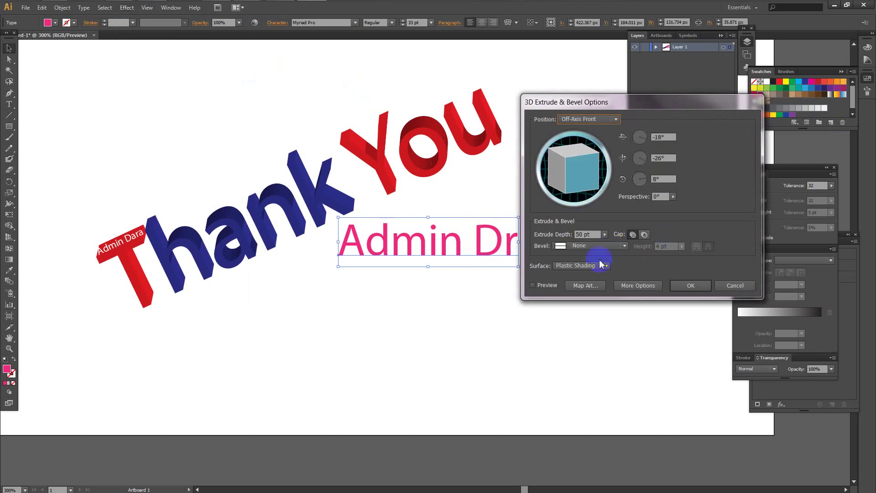
{"action": "left_click", "coordinate": [533, 285]}
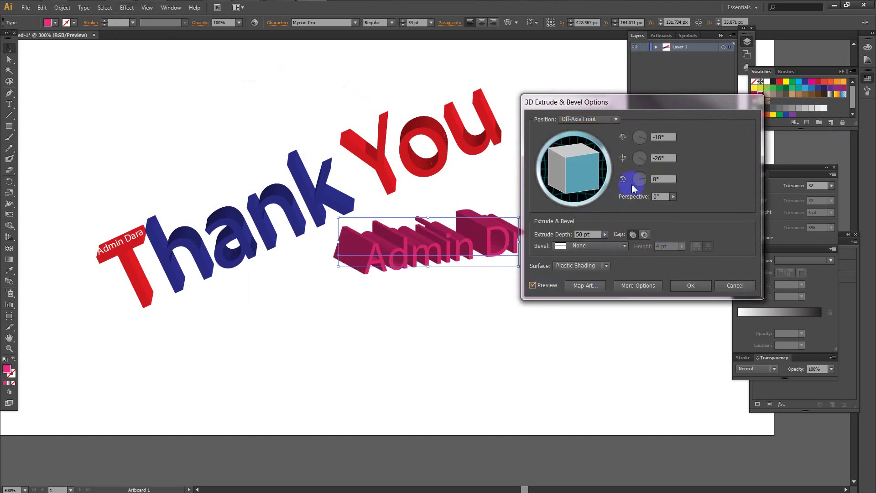
{"action": "mouse_move", "coordinate": [573, 170]}
{"action": "left_mouse_down"}
{"action": "mouse_move", "coordinate": [554, 167]}
{"action": "mouse_move", "coordinate": [596, 151]}
{"action": "left_mouse_up"}
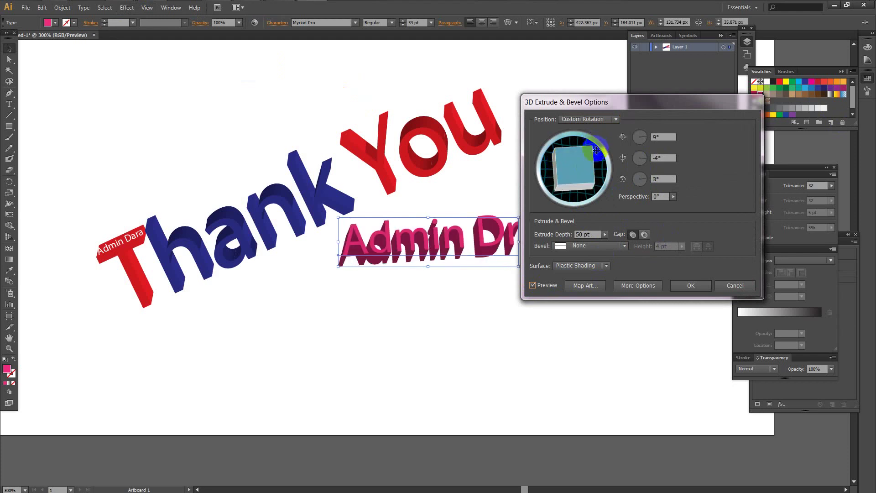
{"action": "mouse_move", "coordinate": [571, 189]}
{"action": "left_mouse_down"}
{"action": "mouse_move", "coordinate": [569, 201]}
{"action": "mouse_move", "coordinate": [562, 186]}
{"action": "mouse_move", "coordinate": [593, 169]}
{"action": "mouse_move", "coordinate": [572, 189]}
{"action": "mouse_move", "coordinate": [583, 175]}
{"action": "mouse_move", "coordinate": [559, 159]}
{"action": "mouse_move", "coordinate": [605, 159]}
{"action": "left_mouse_up"}
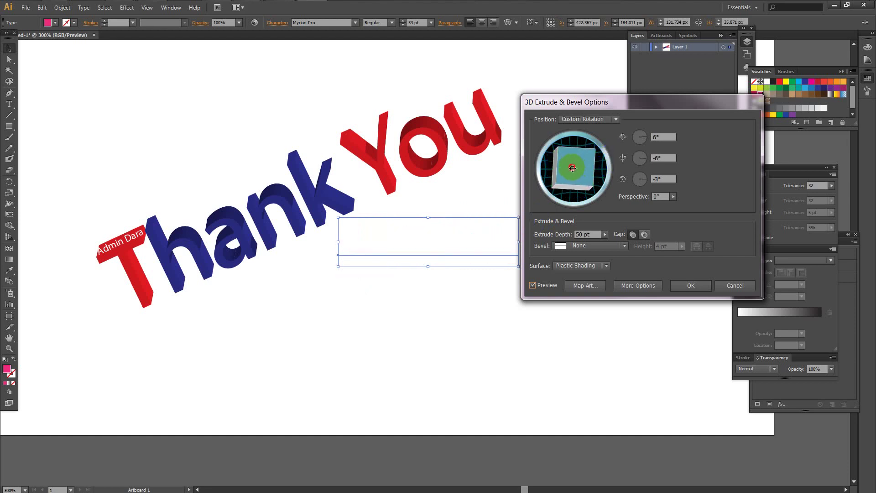
{"action": "mouse_move", "coordinate": [577, 169]}
{"action": "left_mouse_down"}
{"action": "mouse_move", "coordinate": [576, 185]}
{"action": "mouse_move", "coordinate": [564, 174]}
{"action": "mouse_move", "coordinate": [576, 175]}
{"action": "left_mouse_up"}
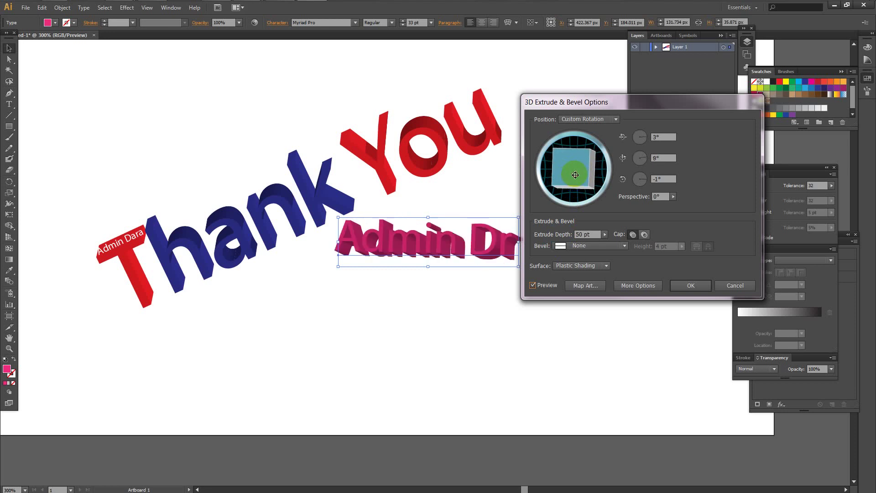
{"action": "left_click_drag", "start_coordinate": [583, 178], "coordinate": [587, 177]}
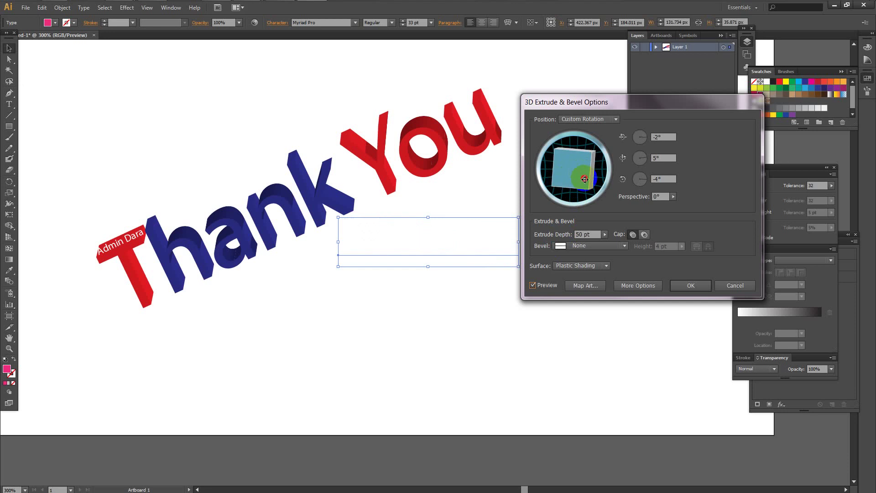
Adjust the rotation angles to roughly -9°, 0° and -2° with arrow keys
{"action": "left_click", "coordinate": [663, 155]}
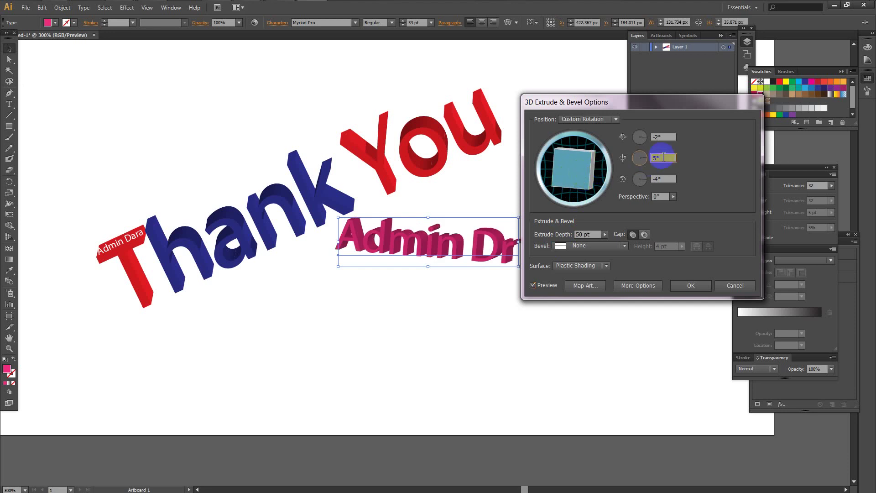
{"action": "key", "text": "Down"}
{"action": "key", "text": "Down"}
{"action": "key", "text": "Down"}
{"action": "key", "text": "Down"}
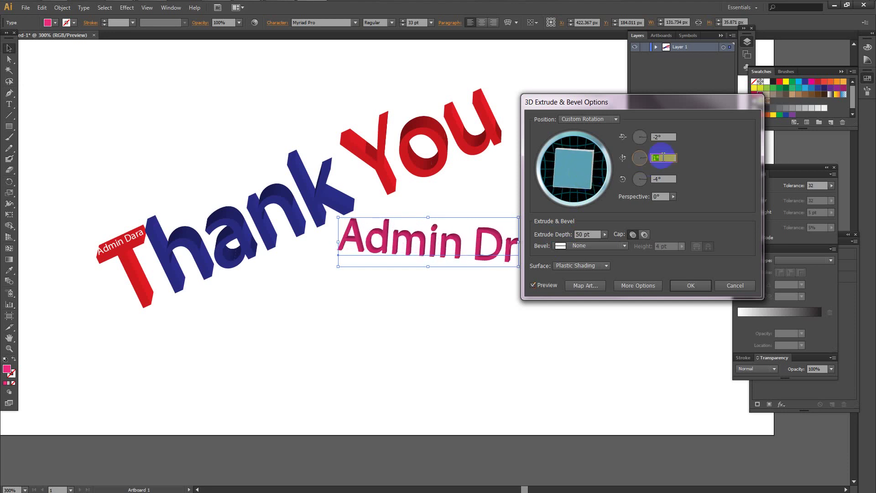
{"action": "key", "text": "Down"}
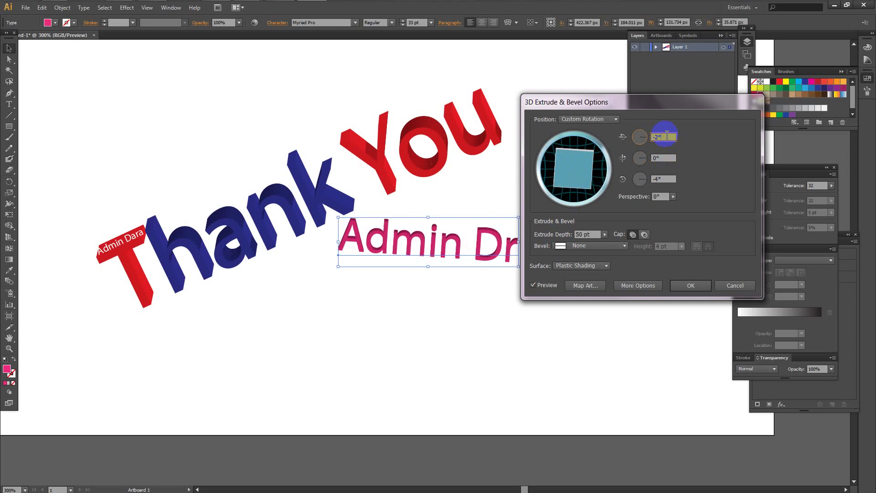
{"action": "key", "text": "Up"}
{"action": "key", "text": "Up"}
{"action": "key", "text": "Up"}
{"action": "key", "text": "Up"}
{"action": "key", "text": "Up"}
{"action": "key", "text": "Up"}
{"action": "key", "text": "Up"}
{"action": "key", "text": "Up"}
{"action": "key", "text": "Up"}
{"action": "key", "text": "Up"}
{"action": "key", "text": "Up"}
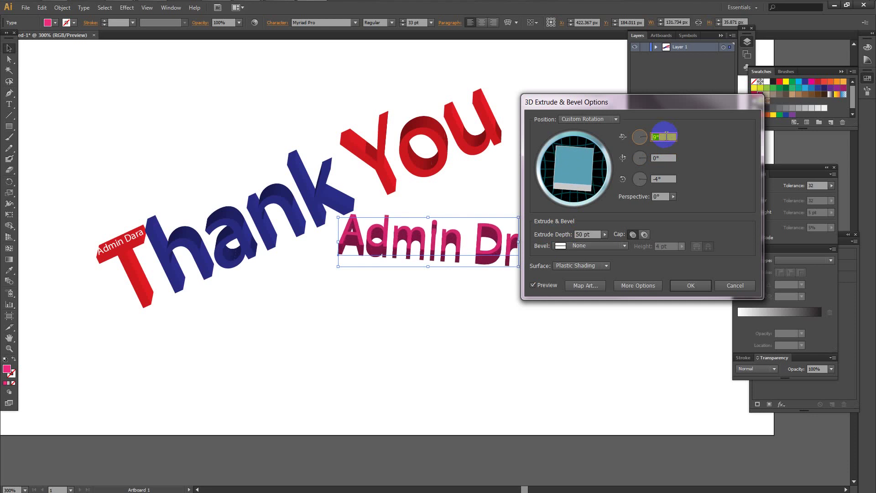
{"action": "key", "text": "Down"}
{"action": "key", "text": "Down"}
{"action": "key", "text": "Down"}
{"action": "key", "text": "Down"}
{"action": "key", "text": "Down"}
{"action": "key", "text": "Down"}
{"action": "key", "text": "Down"}
{"action": "key", "text": "Down"}
{"action": "key", "text": "Down"}
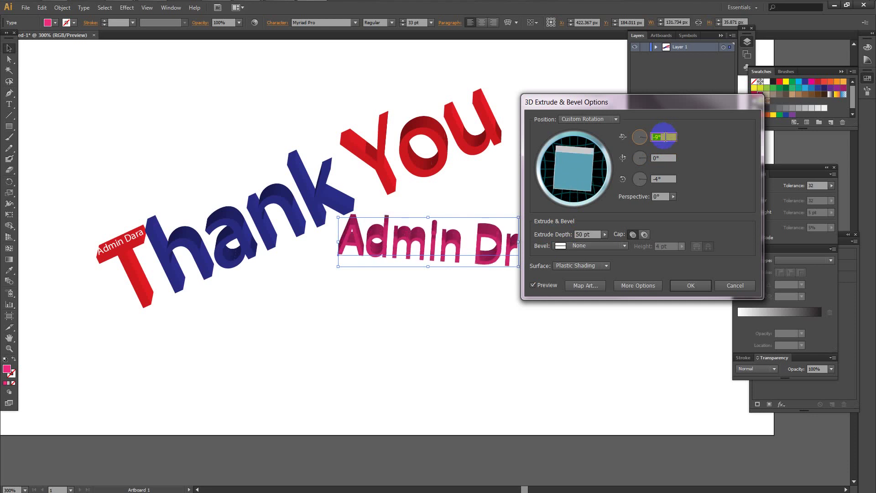
{"action": "key", "text": "Down"}
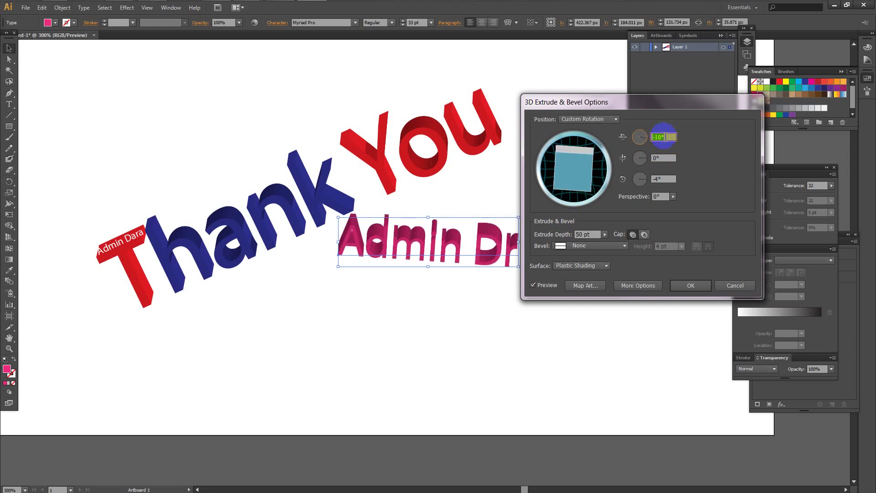
{"action": "key", "text": "Up"}
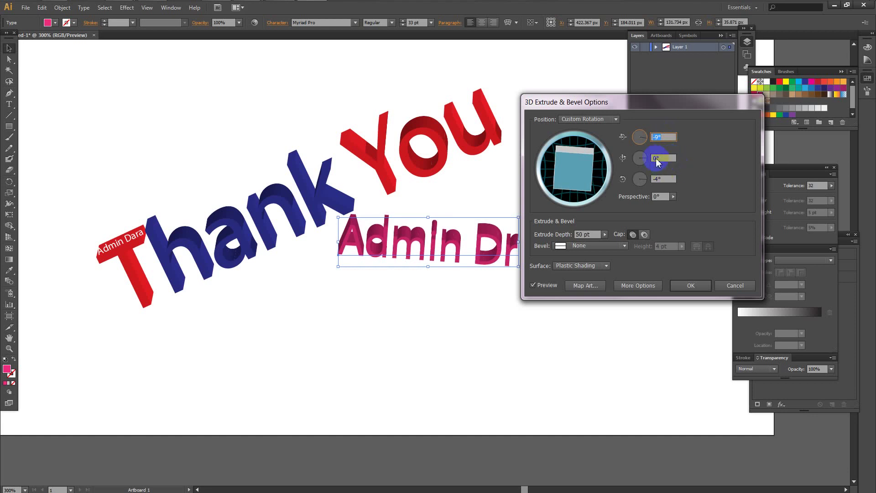
{"action": "key", "text": "Up"}
{"action": "key", "text": "Up"}
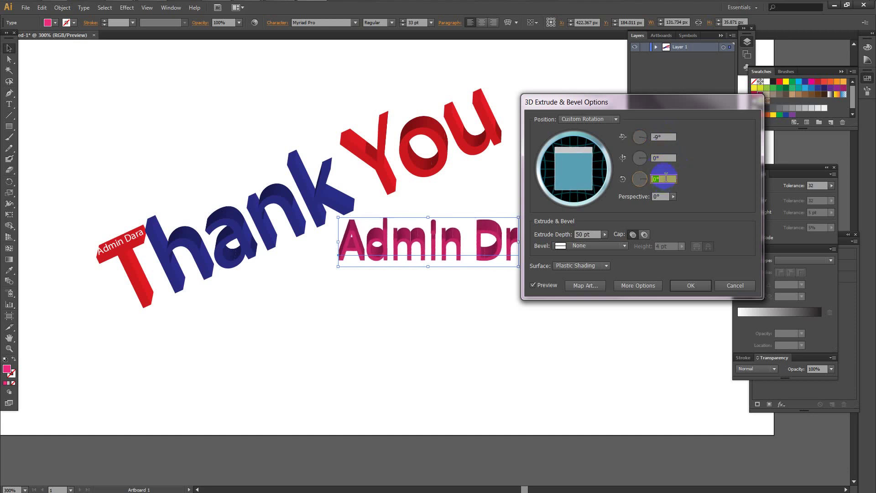
{"action": "key", "text": "Up"}
{"action": "key", "text": "Up"}
{"action": "key", "text": "Up"}
{"action": "key", "text": "Down"}
{"action": "key", "text": "Down"}
{"action": "key", "text": "Down"}
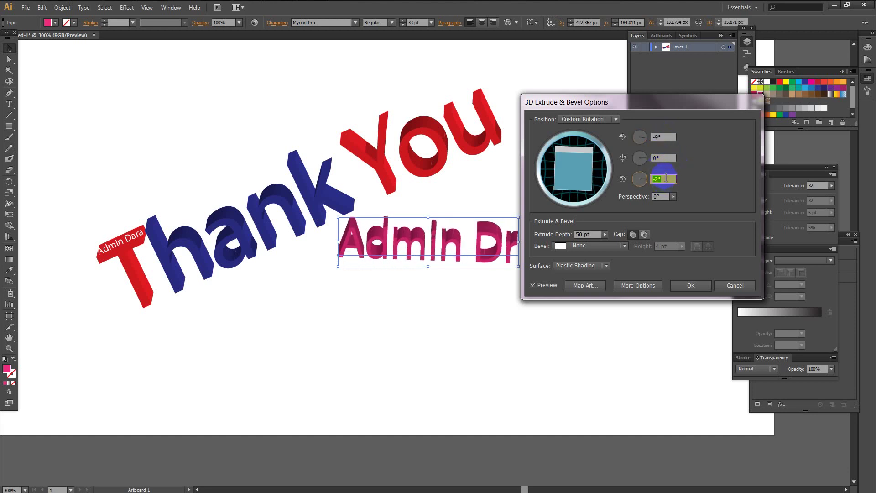
Keep perspective at 0°, refine rotation to -5°, 0°, -1°, and apply the extrusion
{"action": "left_click", "coordinate": [663, 199]}
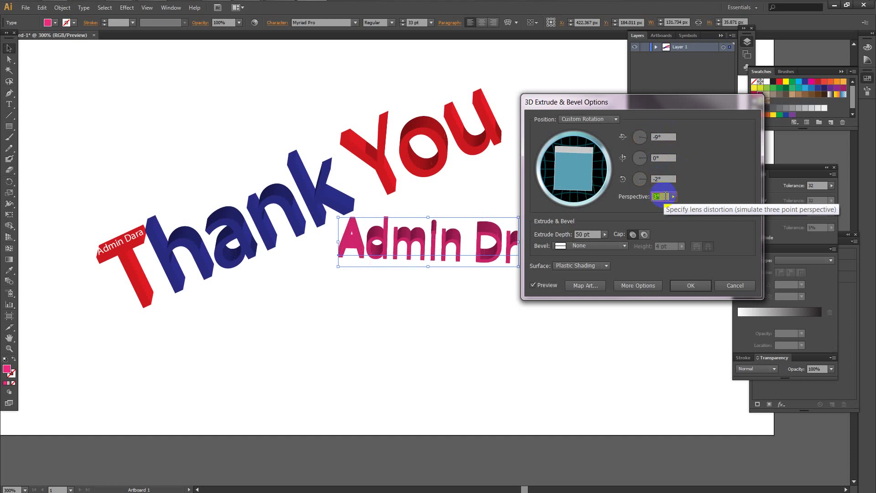
{"action": "key", "text": "Up"}
{"action": "key", "text": "Up"}
{"action": "key", "text": "Up"}
{"action": "key", "text": "Up"}
{"action": "key", "text": "Up"}
{"action": "key", "text": "Down"}
{"action": "key", "text": "Down"}
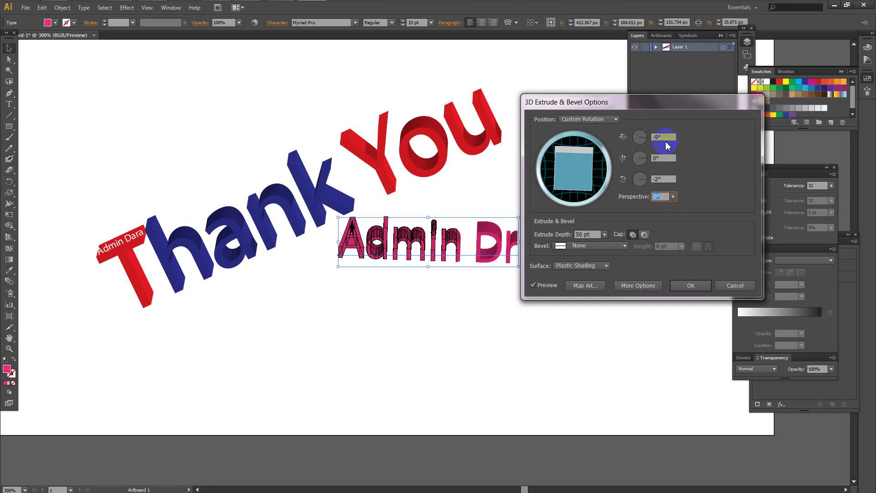
{"action": "key", "text": "Up"}
{"action": "key", "text": "Up"}
{"action": "key", "text": "Up"}
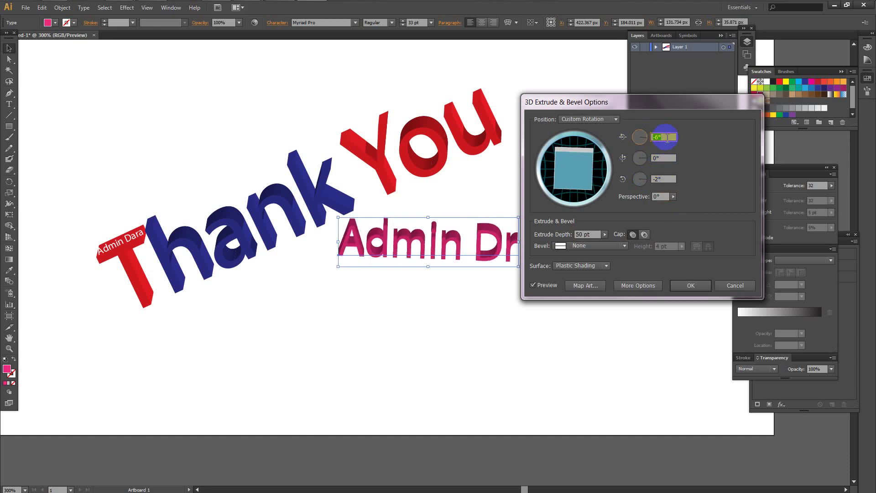
{"action": "key", "text": "Up"}
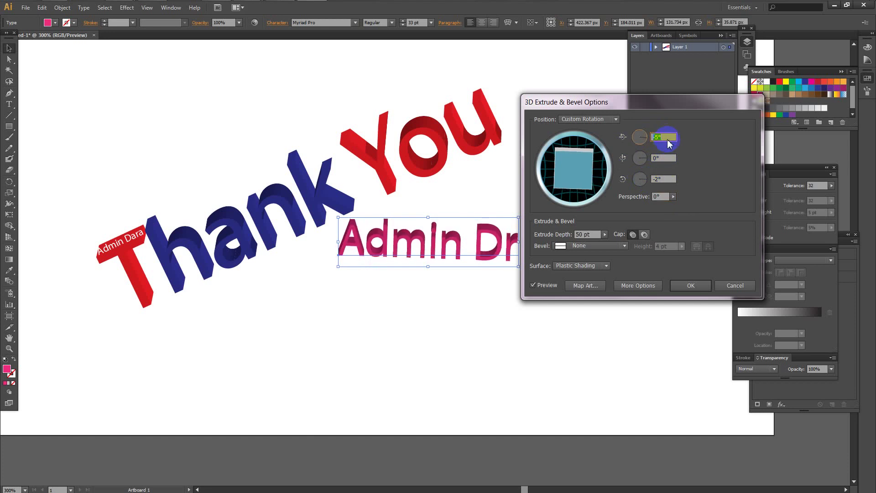
{"action": "key", "text": "Up"}
{"action": "key", "text": "Up"}
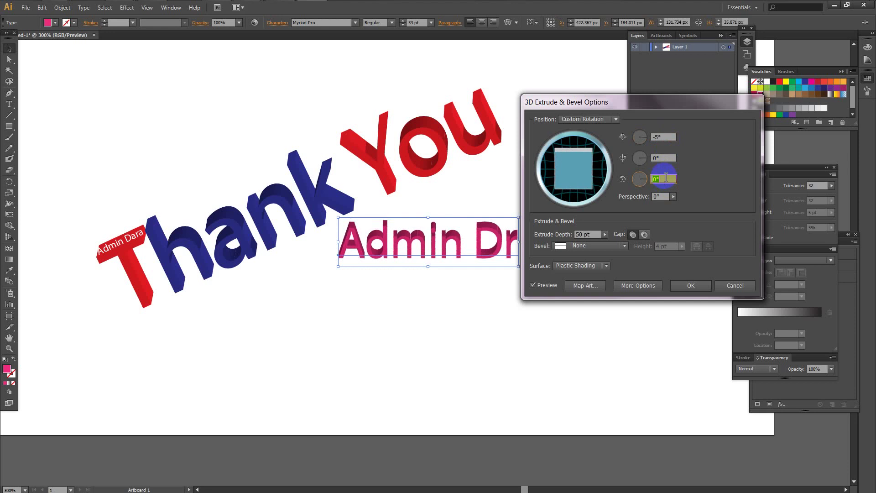
{"action": "key", "text": "Down"}
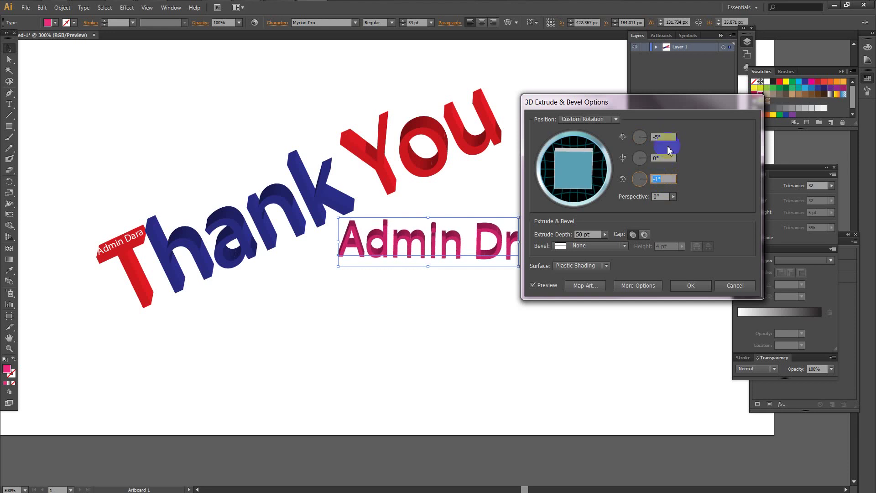
{"action": "left_click", "coordinate": [691, 286]}
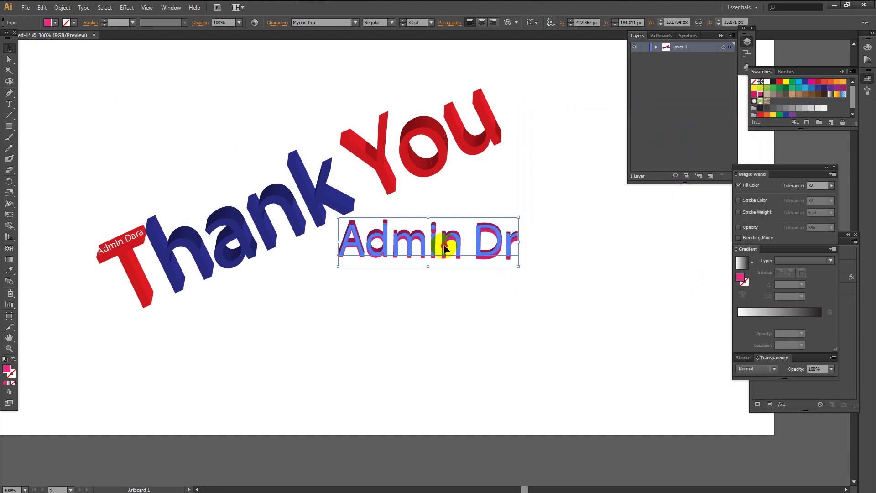
Alt-drag two copies of Admin Dr, one to the upper right and one to the lower left
{"action": "mouse_move", "coordinate": [444, 248]}
{"action": "left_mouse_down"}
{"action": "mouse_move", "coordinate": [481, 223]}
{"action": "mouse_move", "coordinate": [299, 326]}
{"action": "mouse_move", "coordinate": [267, 325]}
{"action": "mouse_move", "coordinate": [396, 274]}
{"action": "mouse_move", "coordinate": [489, 221]}
{"action": "mouse_move", "coordinate": [449, 219]}
{"action": "left_mouse_up"}
{"action": "left_click", "coordinate": [499, 265]}
{"action": "left_click", "coordinate": [554, 296]}
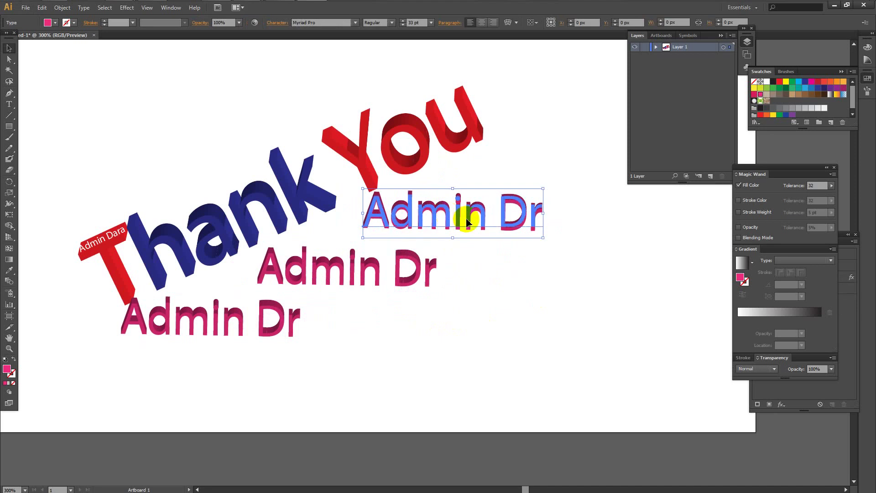
Select each Admin Dr copy in turn to check the arrangement
{"action": "left_click", "coordinate": [569, 256]}
{"action": "scroll", "coordinate": [423, 307], "scroll_direction": "down", "scroll_amount": 1}
{"action": "scroll", "coordinate": [413, 297], "scroll_direction": "down", "scroll_amount": 1}
{"action": "left_click", "coordinate": [406, 292]}
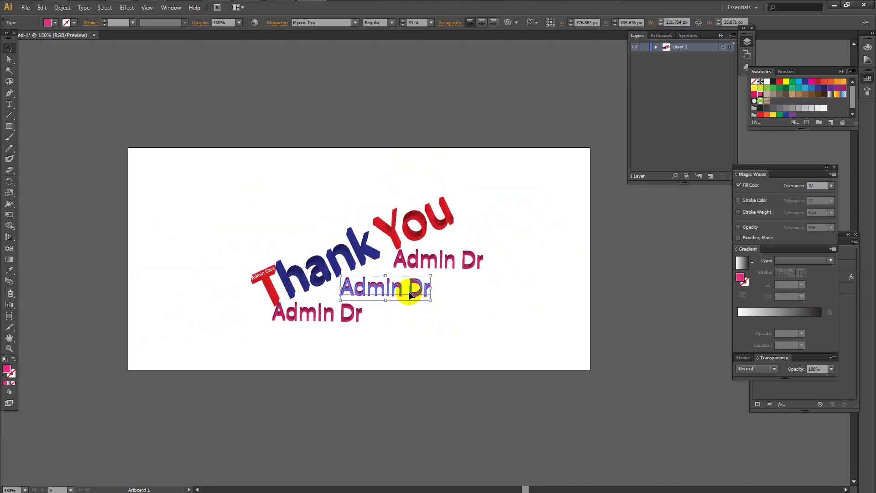
{"action": "scroll", "coordinate": [377, 323], "scroll_direction": "up", "scroll_amount": 2}
{"action": "left_click", "coordinate": [317, 310]}
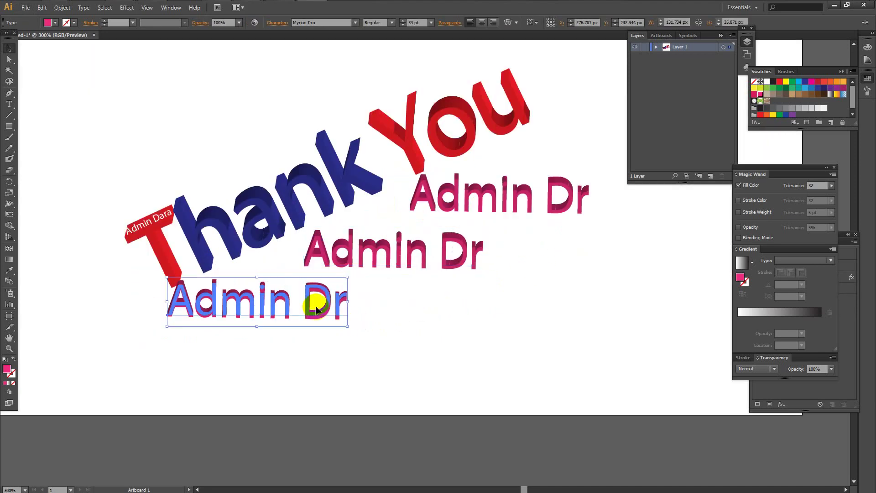
{"action": "left_click", "coordinate": [454, 255]}
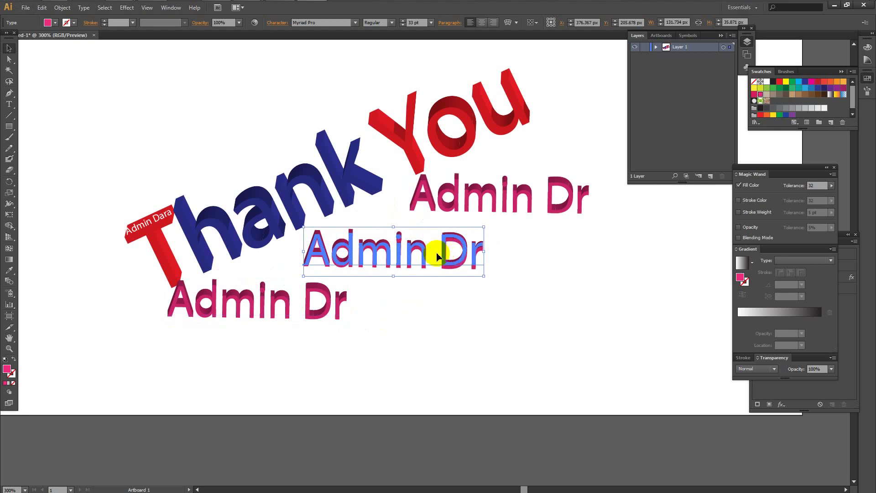
Retype the middle Admin Dr caption so it reads Channel
{"action": "double_click", "coordinate": [437, 257]}
{"action": "left_click_drag", "start_coordinate": [478, 249], "coordinate": [307, 259]}
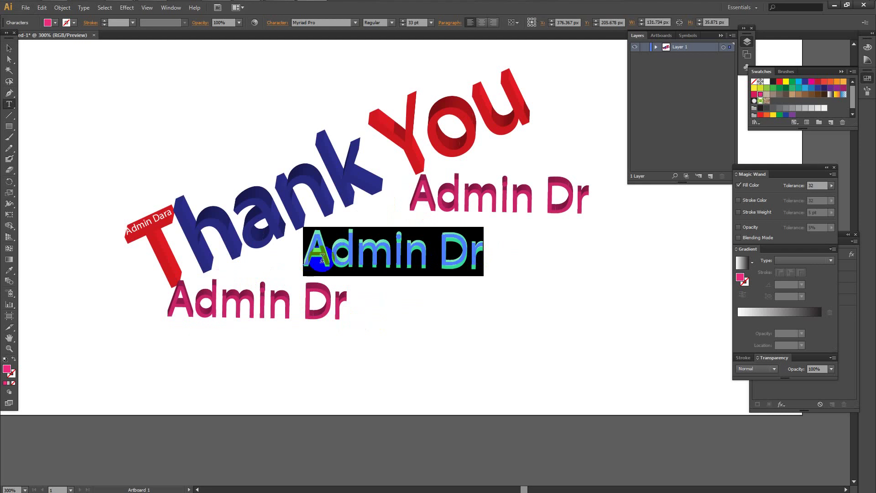
{"action": "type", "text": "Ch"}
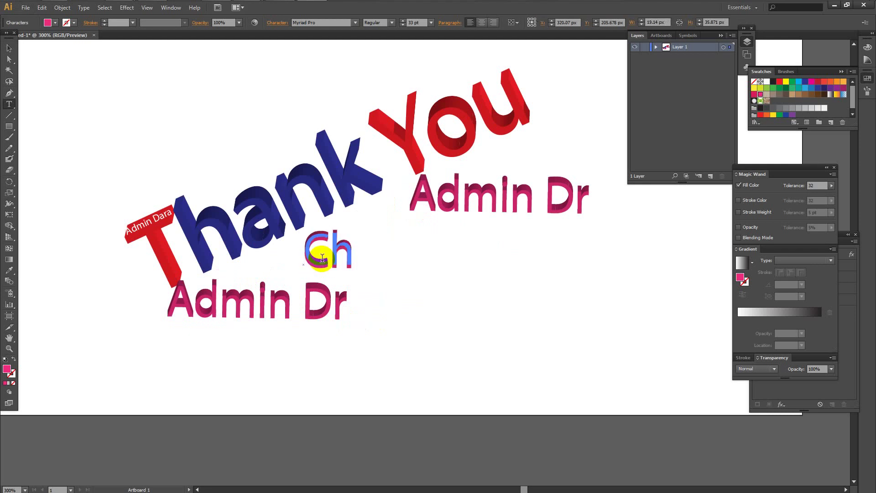
{"action": "type", "text": "ann"}
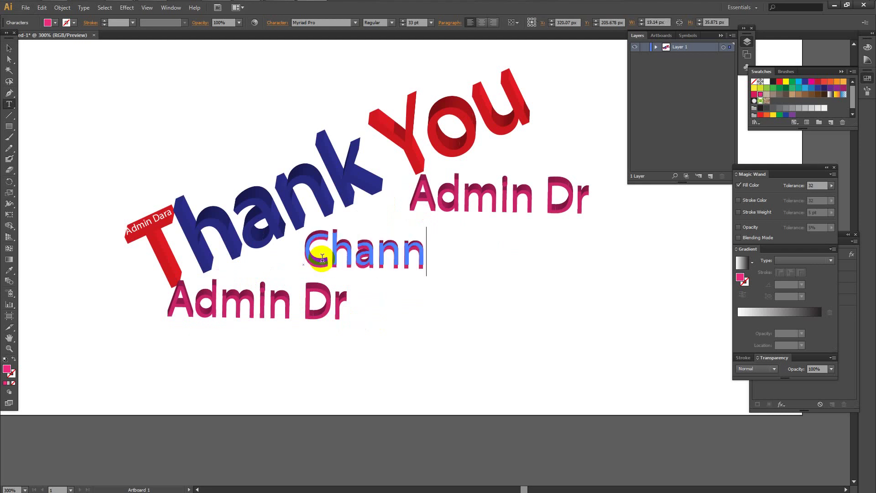
{"action": "type", "text": "el"}
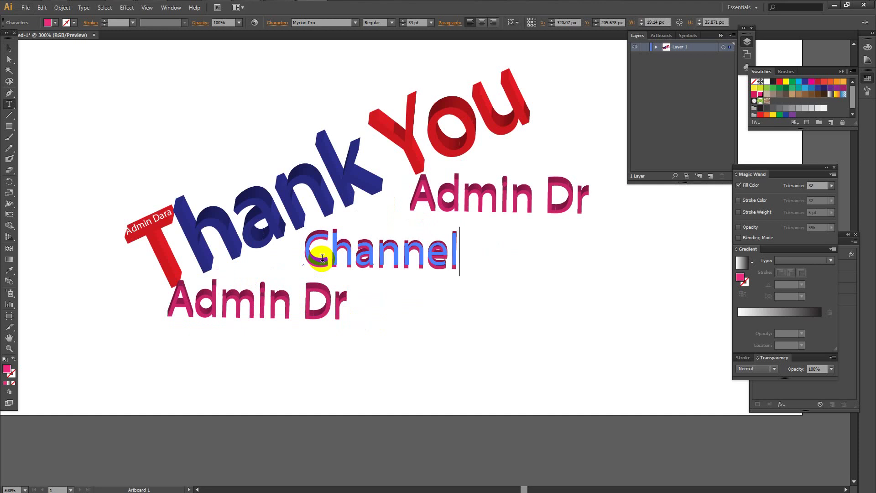
Retype the upper-right Admin Dr caption as YouTube, fixing the mistyped letters
{"action": "left_click", "coordinate": [477, 201]}
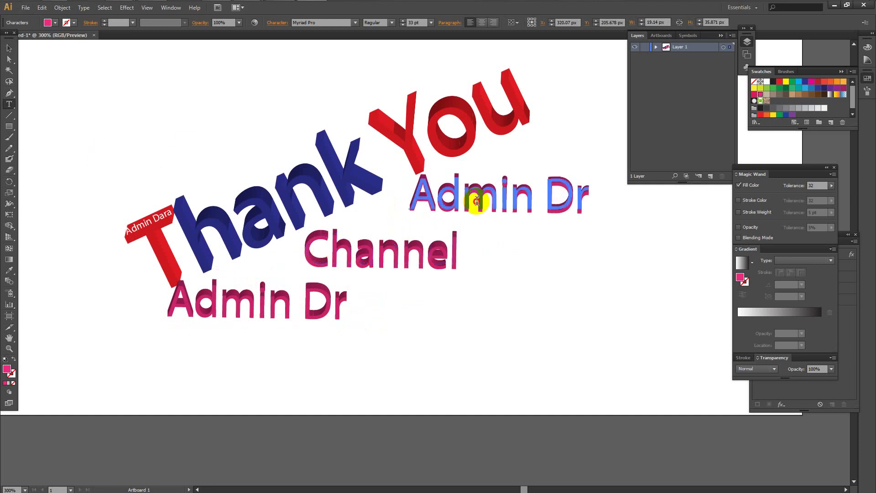
{"action": "left_click", "coordinate": [583, 200]}
{"action": "left_click_drag", "start_coordinate": [586, 196], "coordinate": [421, 201]}
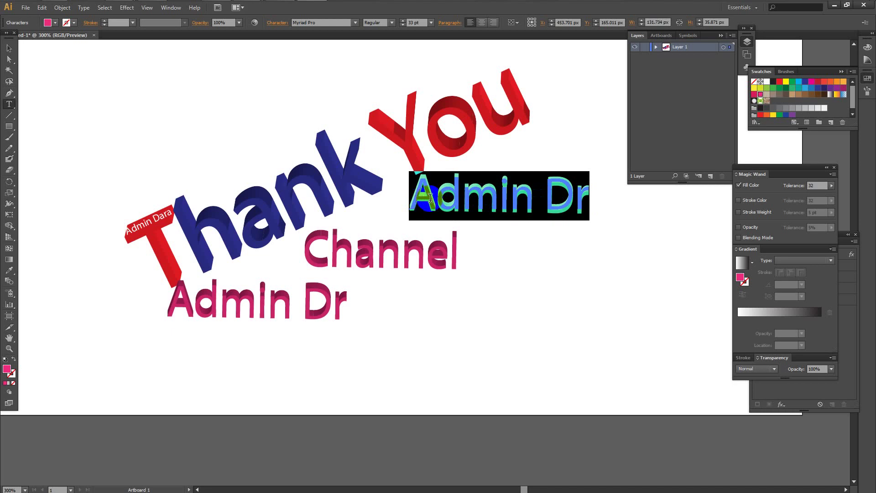
{"action": "type", "text": "You"}
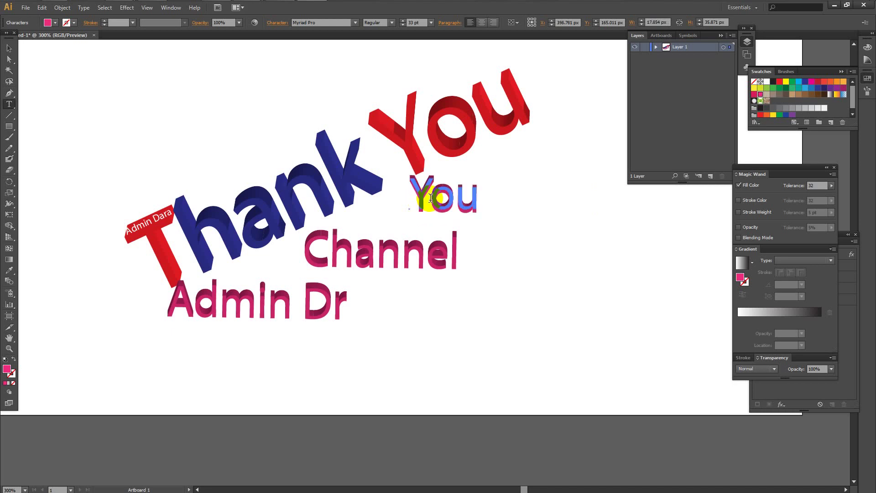
{"action": "type", "text": "Yu"}
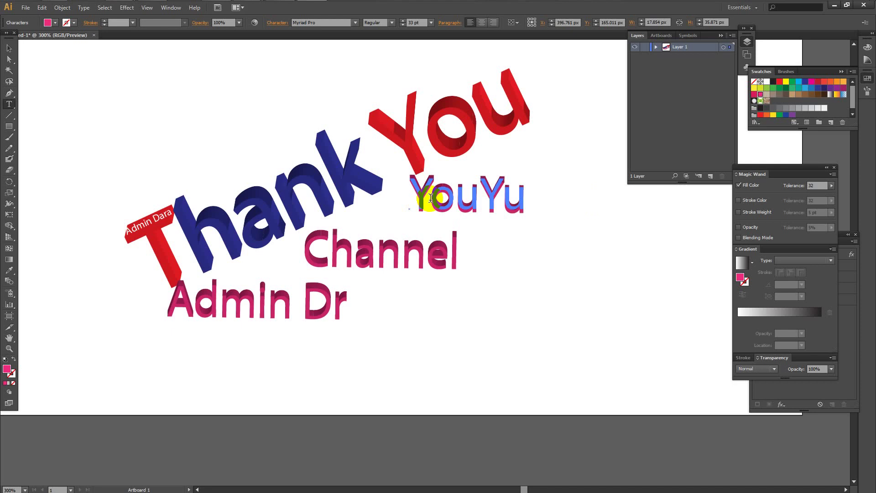
{"action": "key", "text": "BackSpace"}
{"action": "key", "text": "BackSpace"}
{"action": "type", "text": "T"}
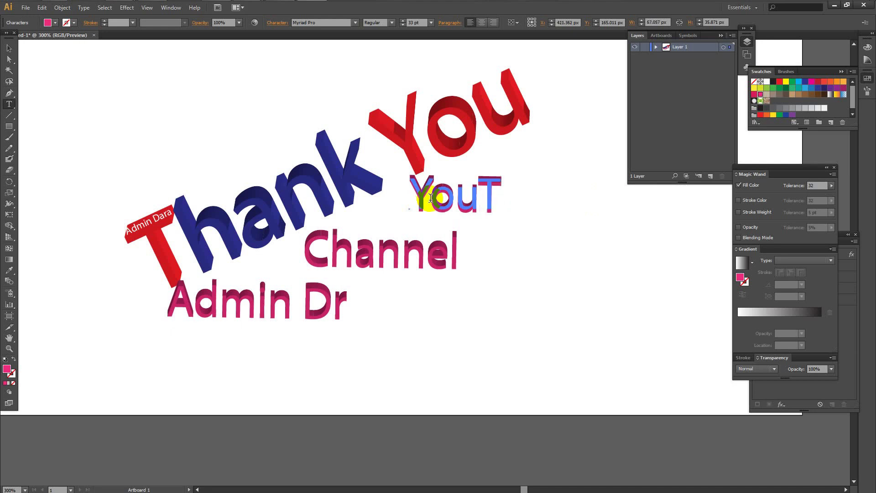
{"action": "type", "text": "ub"}
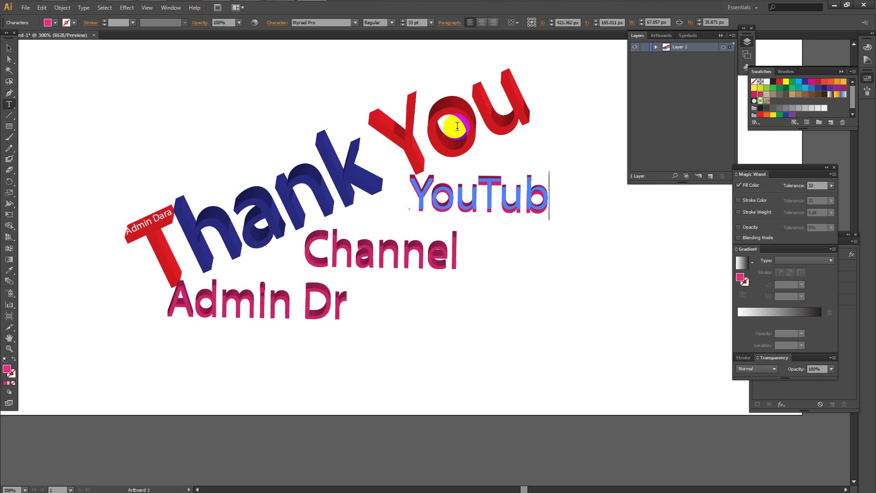
{"action": "type", "text": "e"}
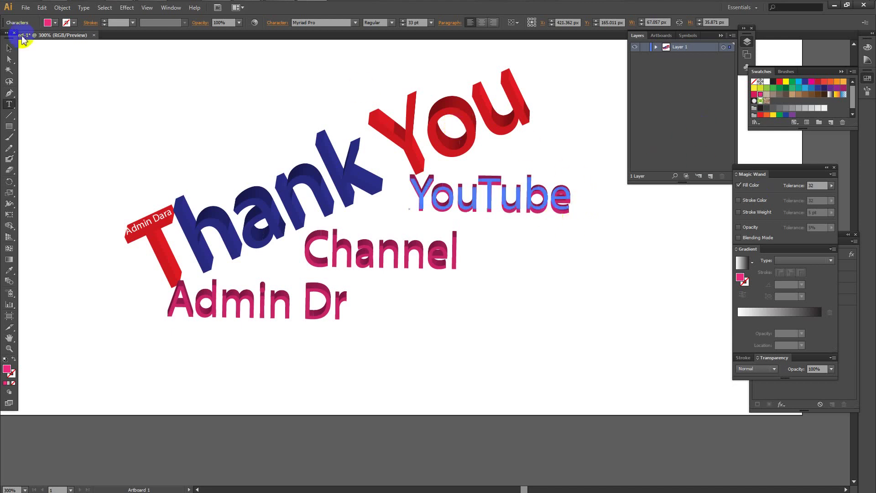
Shift the YouTube caption slightly up and right, then fine-tune it with arrow-key nudges
{"action": "left_click", "coordinate": [10, 49]}
{"action": "left_click", "coordinate": [599, 276]}
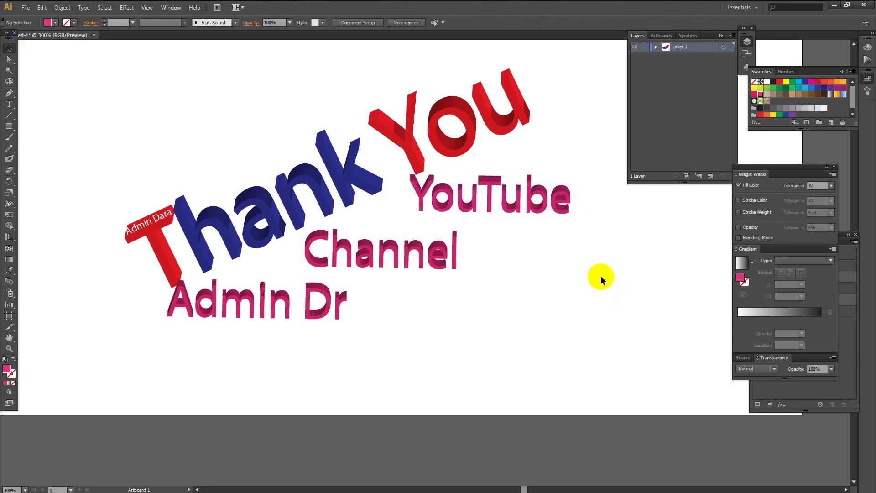
{"action": "left_click", "coordinate": [505, 201]}
{"action": "left_click_drag", "start_coordinate": [505, 200], "coordinate": [510, 199]}
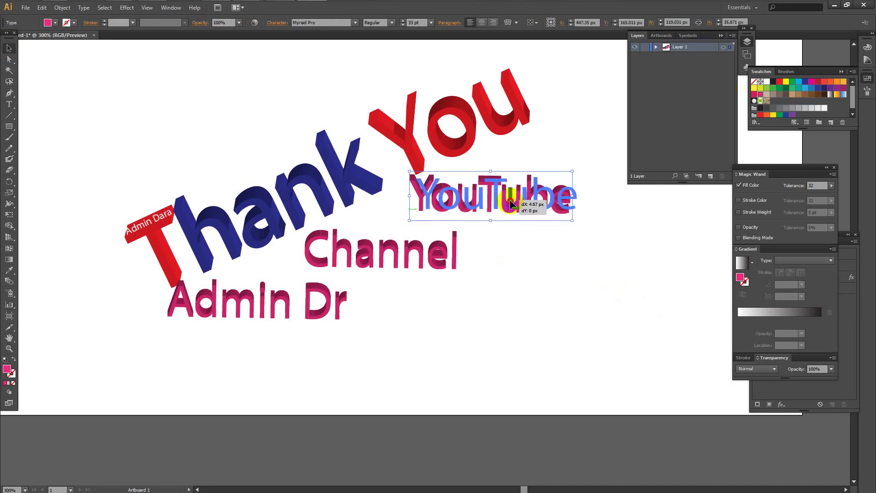
{"action": "left_click", "coordinate": [564, 265]}
{"action": "left_click", "coordinate": [505, 196]}
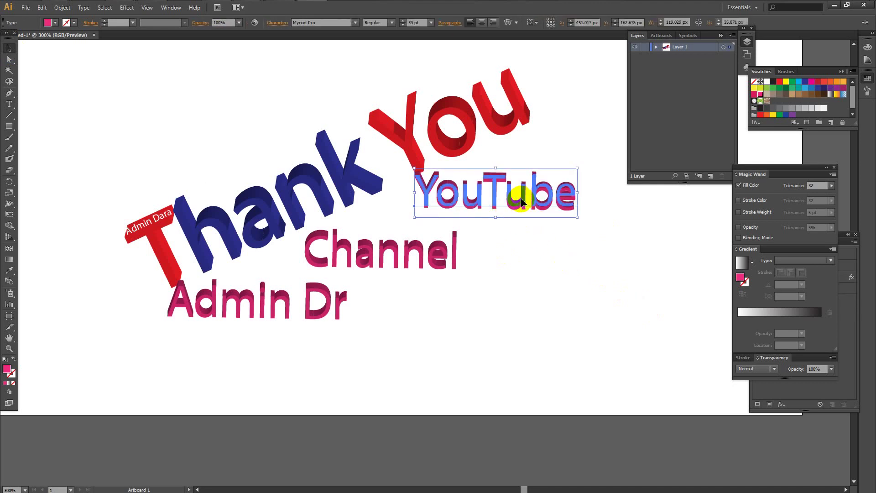
{"action": "key", "text": "Down"}
{"action": "key", "text": "Down"}
{"action": "key", "text": "Down"}
{"action": "key", "text": "Right"}
{"action": "key", "text": "Right"}
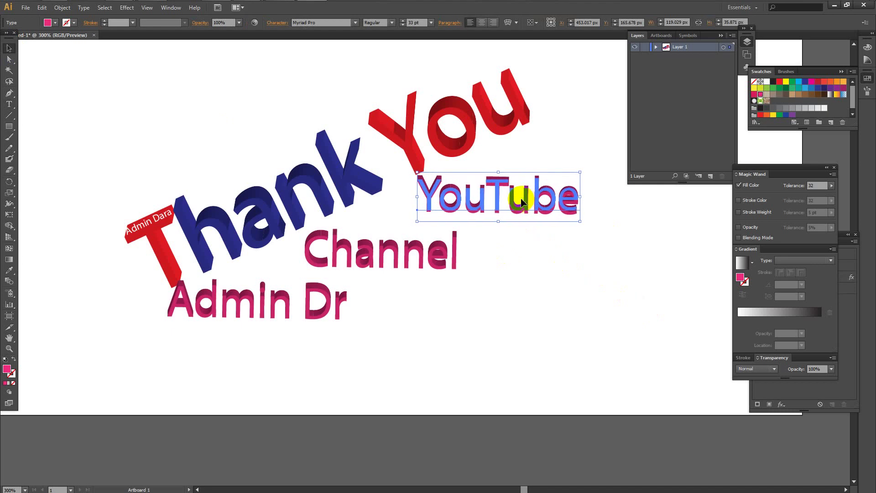
{"action": "key", "text": "Up"}
{"action": "key", "text": "Left"}
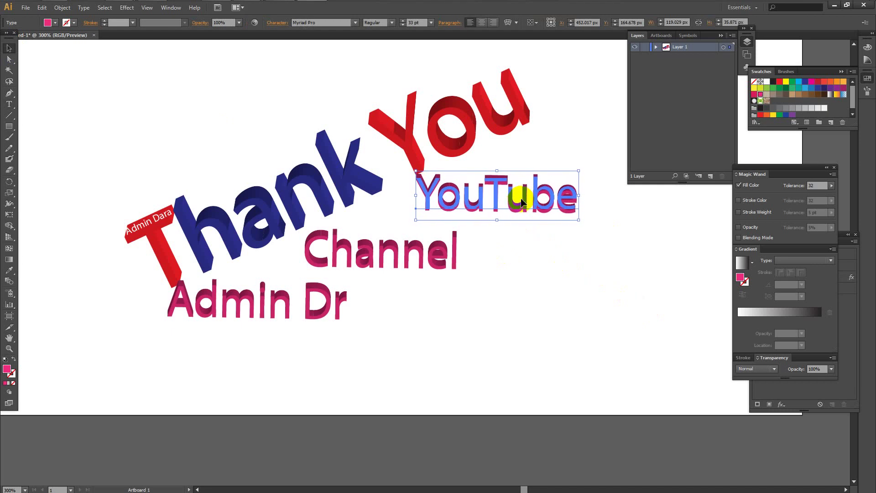
{"action": "left_click", "coordinate": [544, 348]}
Nudge the Channel caption a few steps up and left
{"action": "left_click", "coordinate": [413, 254]}
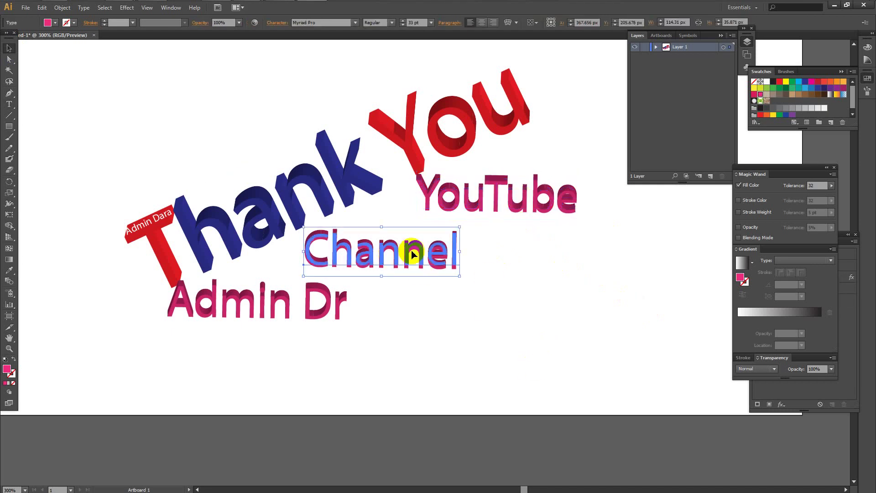
{"action": "key", "text": "Up"}
{"action": "key", "text": "Up"}
{"action": "key", "text": "Up"}
{"action": "key", "text": "Up"}
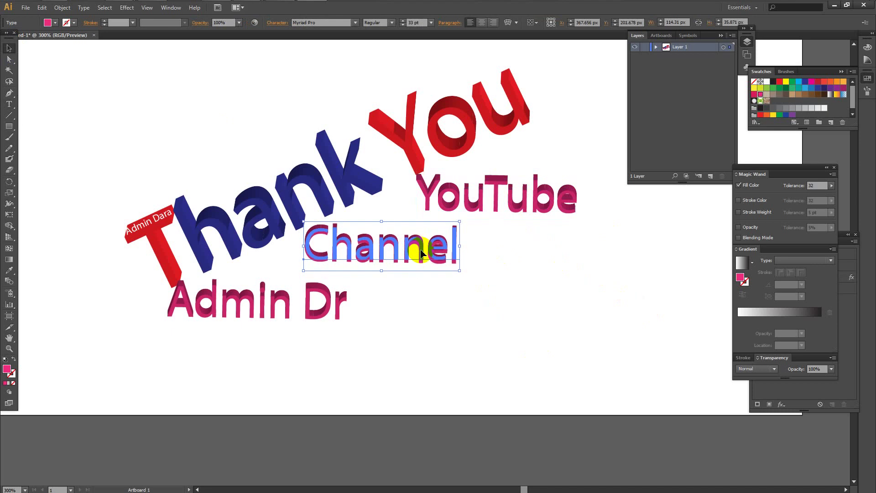
{"action": "key", "text": "Left"}
{"action": "key", "text": "Left"}
{"action": "key", "text": "Left"}
{"action": "key", "text": "Left"}
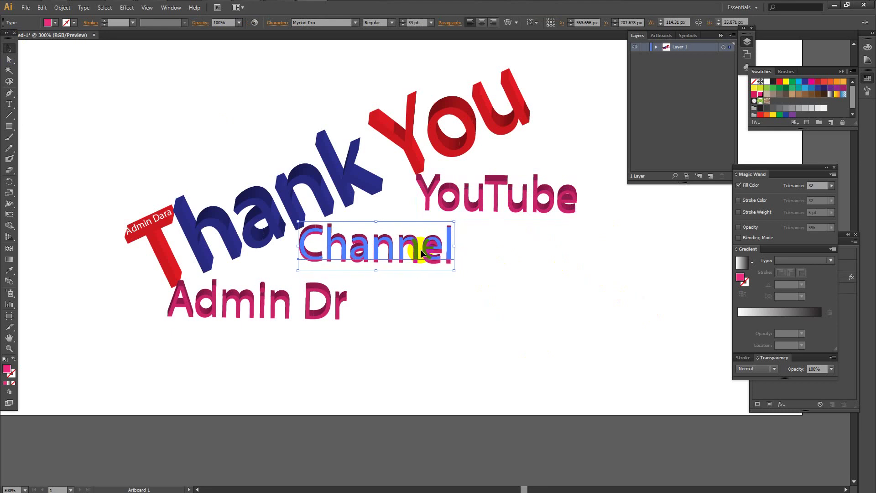
{"action": "key", "text": "Left"}
{"action": "key", "text": "Up"}
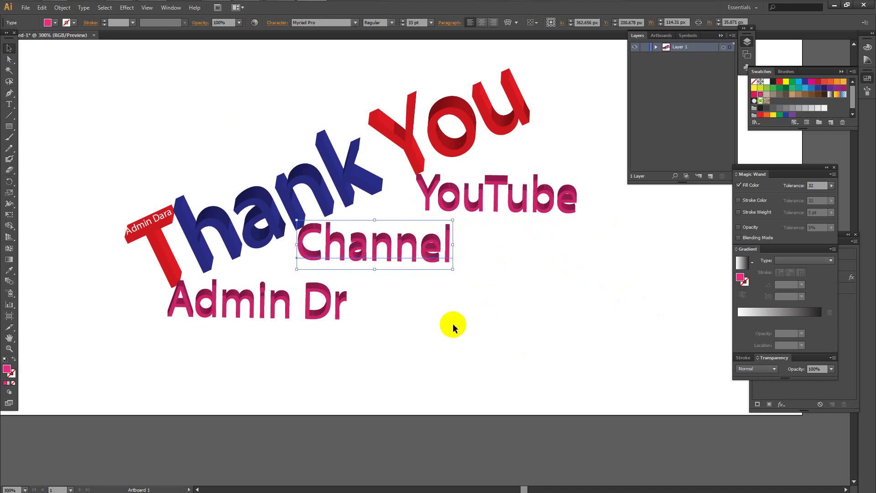
Nudge the lower Admin Dr caption slightly down and left into place
{"action": "left_click", "coordinate": [461, 324]}
{"action": "left_click", "coordinate": [247, 297]}
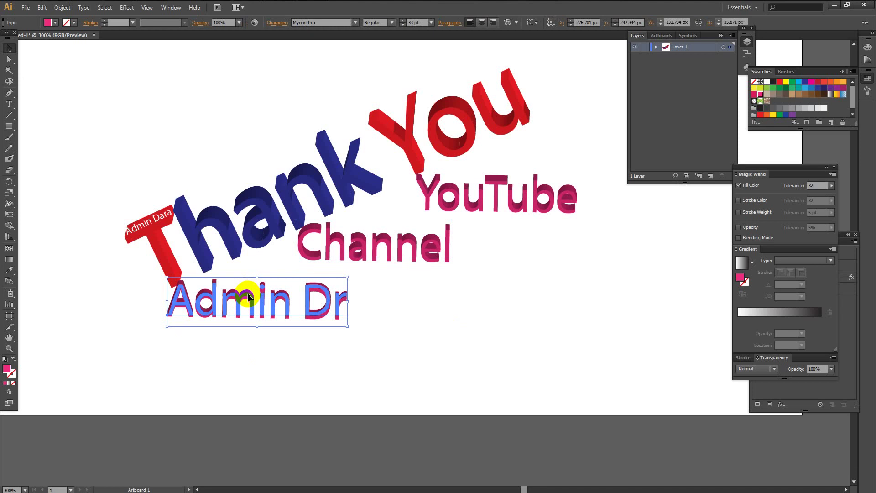
{"action": "key", "text": "Down"}
{"action": "key", "text": "Down"}
{"action": "key", "text": "Down"}
{"action": "key", "text": "Down"}
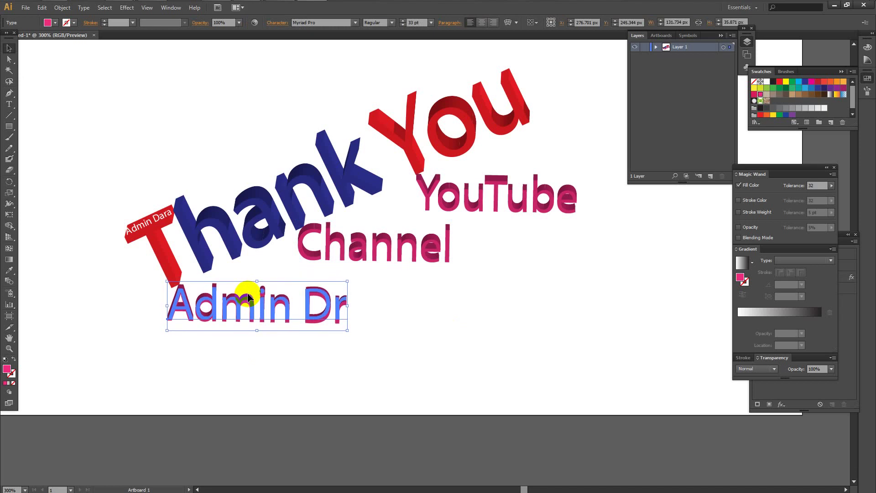
{"action": "key", "text": "Left"}
{"action": "key", "text": "Down"}
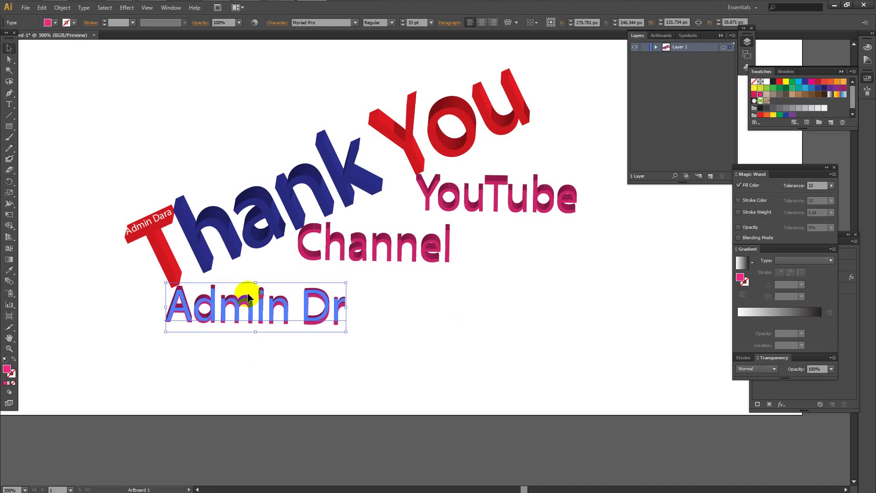
{"action": "key", "text": "Up"}
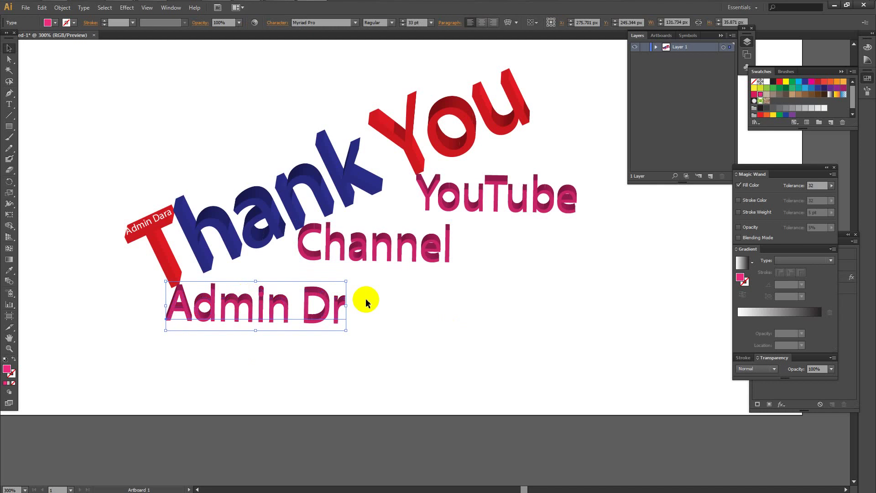
{"action": "left_click", "coordinate": [442, 295]}
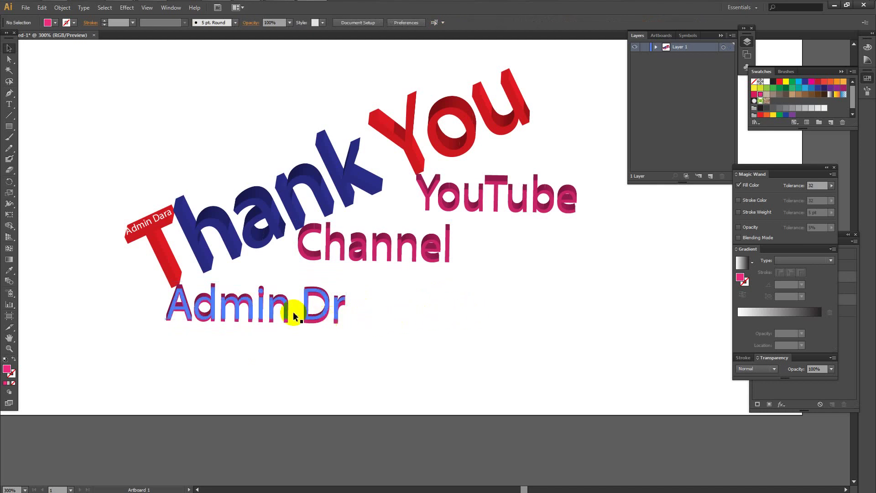
{"action": "scroll", "coordinate": [397, 305], "scroll_direction": "down", "scroll_amount": 1}
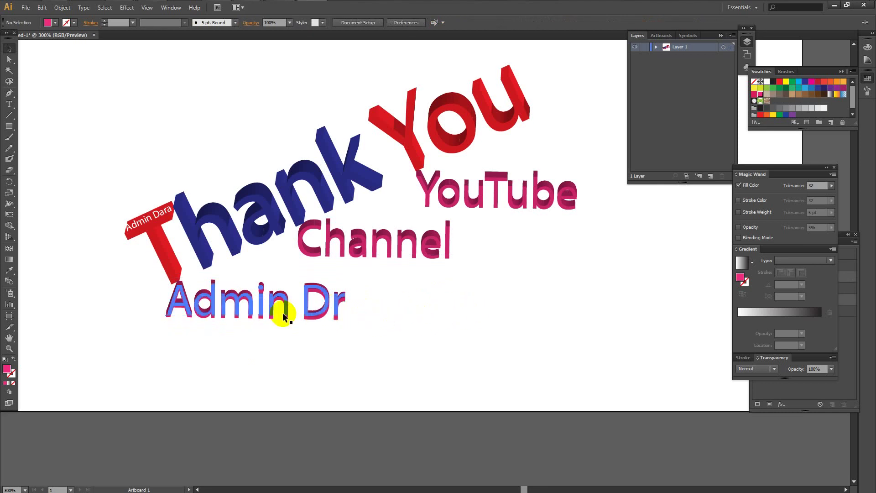
{"action": "left_click", "coordinate": [254, 312]}
{"action": "key", "text": "Down"}
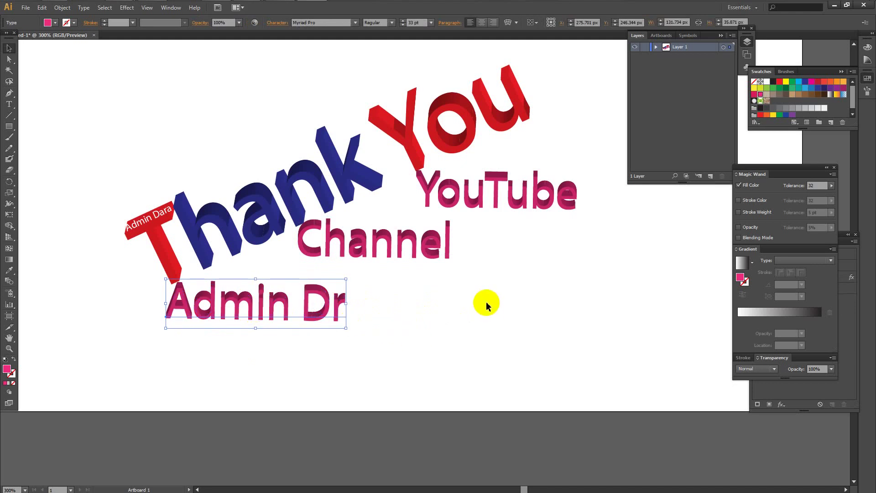
{"action": "left_click", "coordinate": [522, 303]}
Open Save for Web with the transparent PNG-24 preset previewing the finished artwork
{"action": "scroll", "coordinate": [415, 295], "scroll_direction": "down", "scroll_amount": 2}
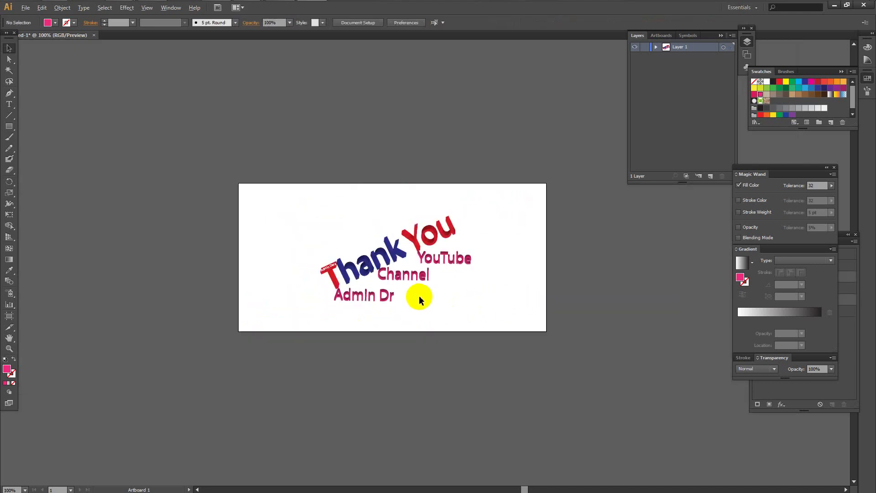
{"action": "scroll", "coordinate": [464, 302], "scroll_direction": "up", "scroll_amount": 2}
{"action": "scroll", "coordinate": [473, 293], "scroll_direction": "down", "scroll_amount": 1}
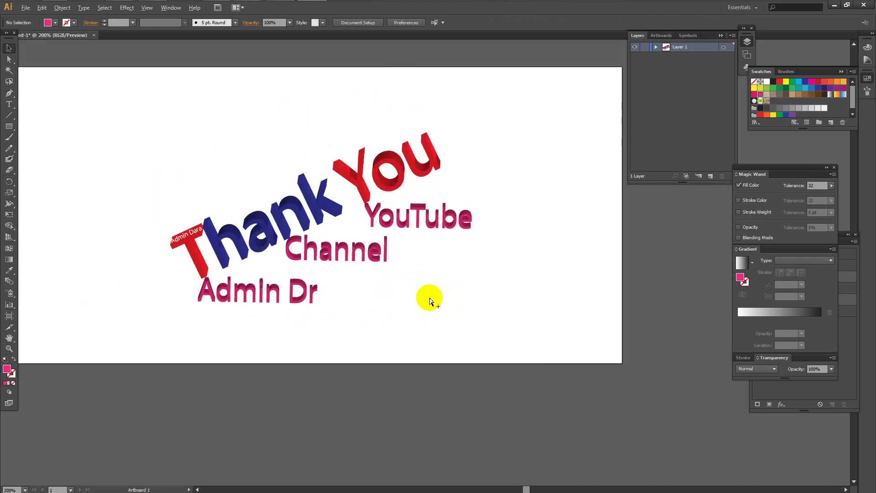
{"action": "key", "text": "ctrl+alt+shift+s"}
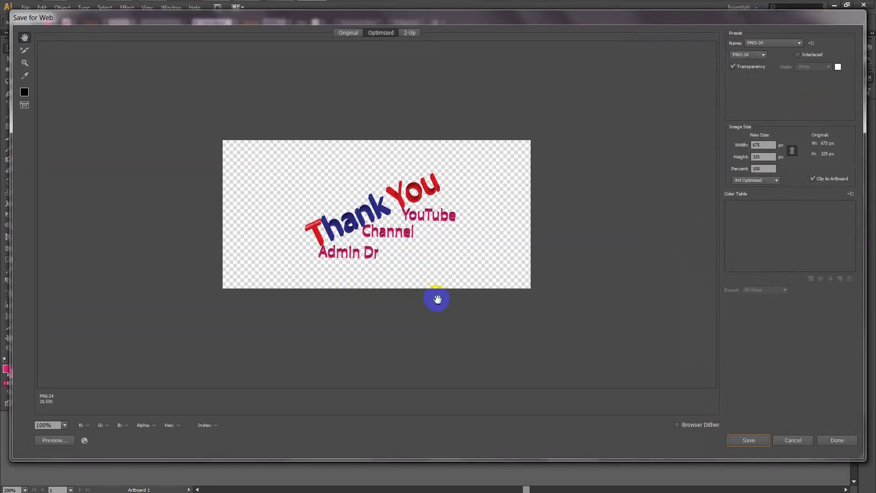
Save the PNG-24 export to the Desktop as Cover.jpg, keeping the PNG file type
{"action": "left_click", "coordinate": [755, 444]}
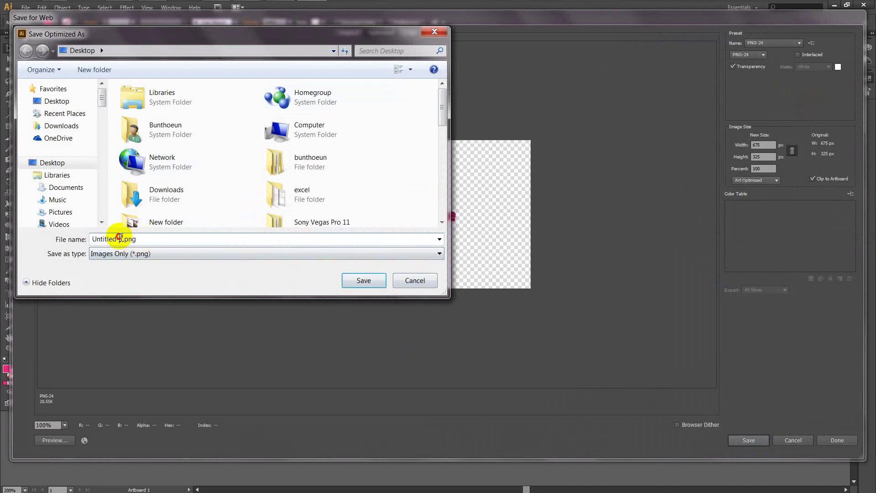
{"action": "left_click_drag", "start_coordinate": [122, 239], "coordinate": [79, 243]}
{"action": "type", "text": "Cover"}
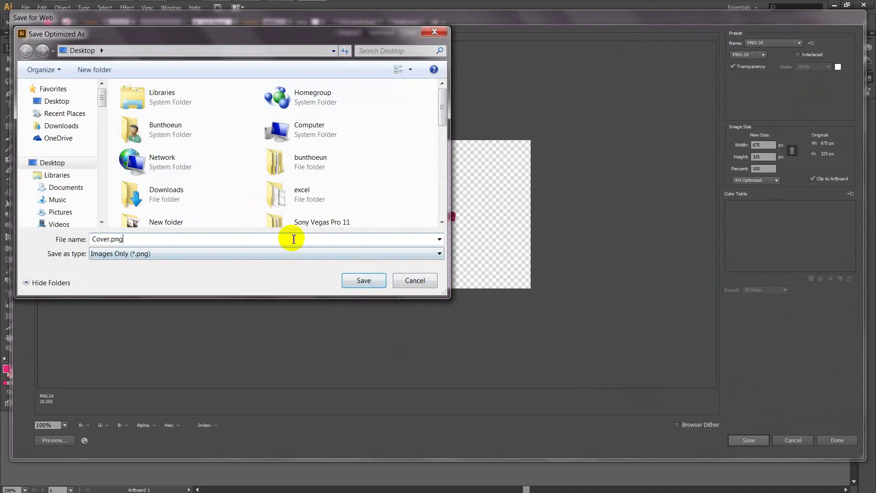
{"action": "left_click", "coordinate": [269, 254]}
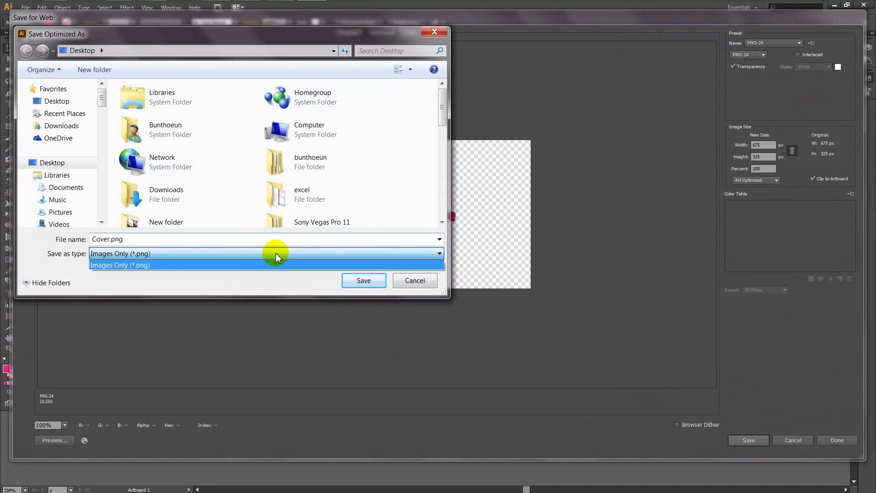
{"action": "left_click", "coordinate": [439, 254]}
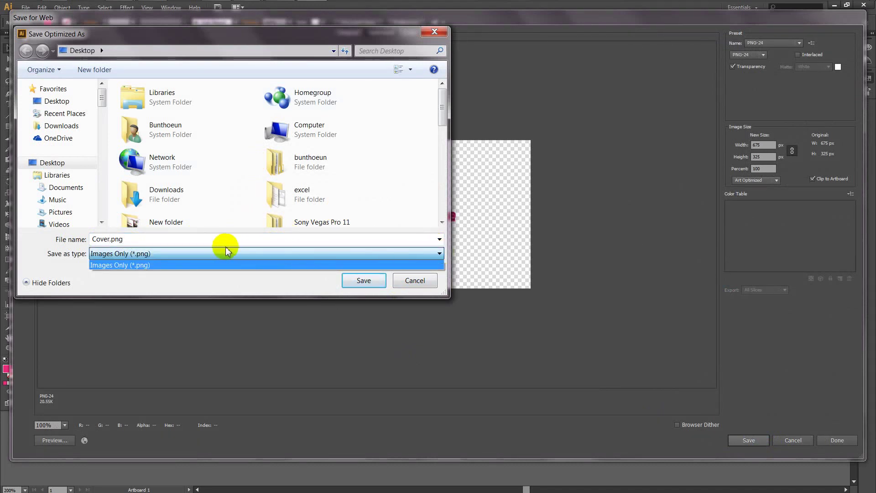
{"action": "left_click", "coordinate": [126, 238]}
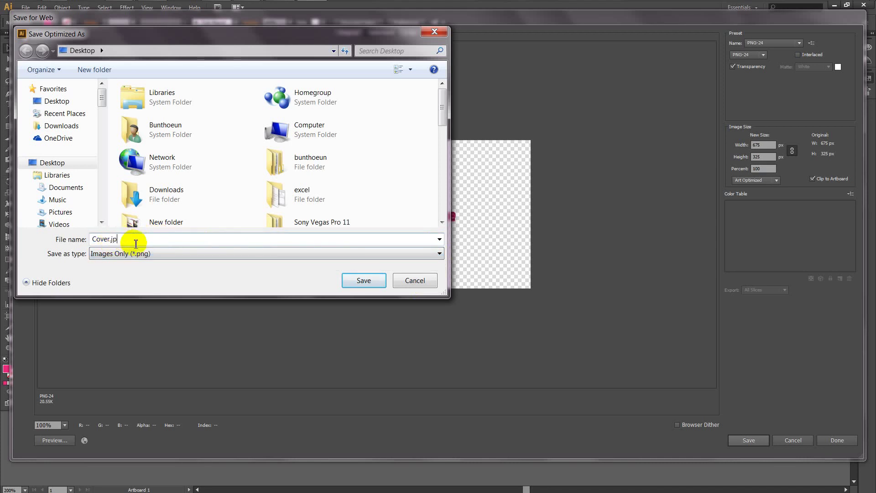
{"action": "left_click", "coordinate": [364, 280]}
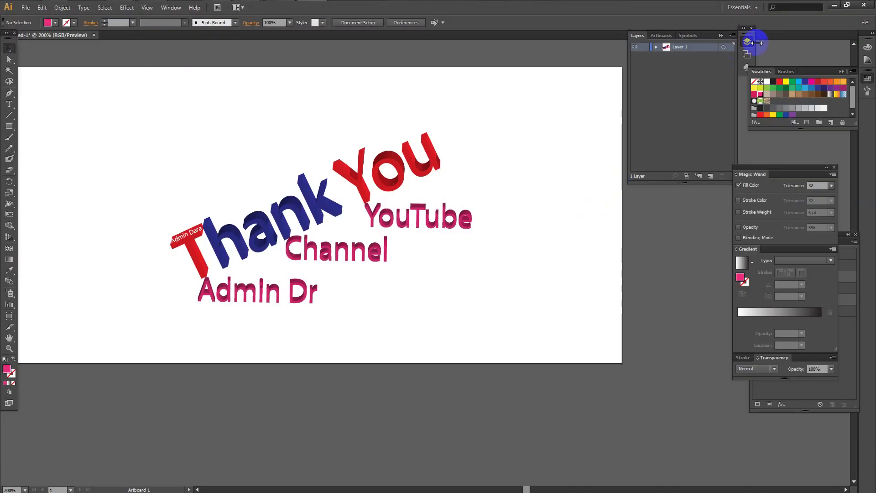
Minimize Illustrator and view Cover.jpg.png in Windows Photo Viewer, then close it
{"action": "left_click", "coordinate": [834, 6]}
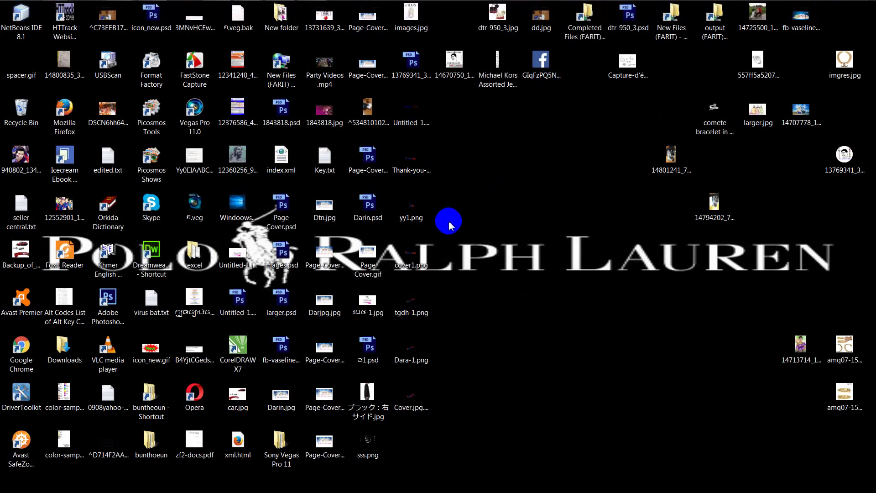
{"action": "double_click", "coordinate": [421, 408]}
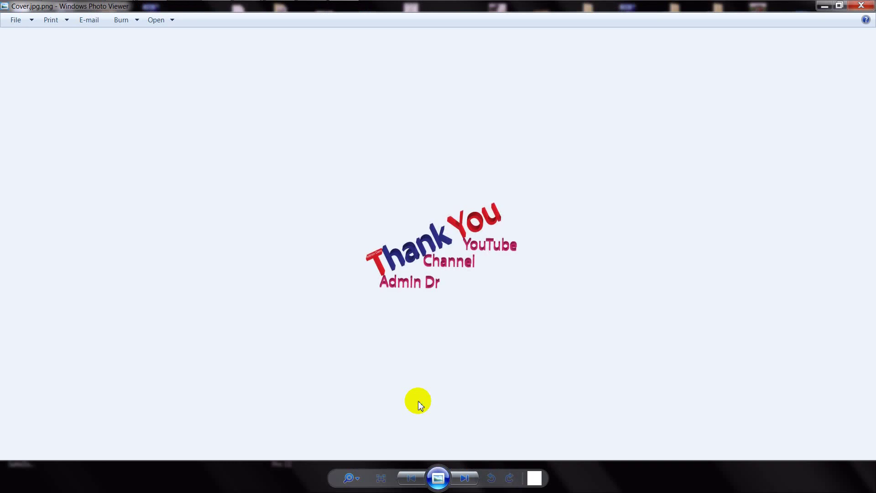
{"action": "left_click", "coordinate": [862, 5]}
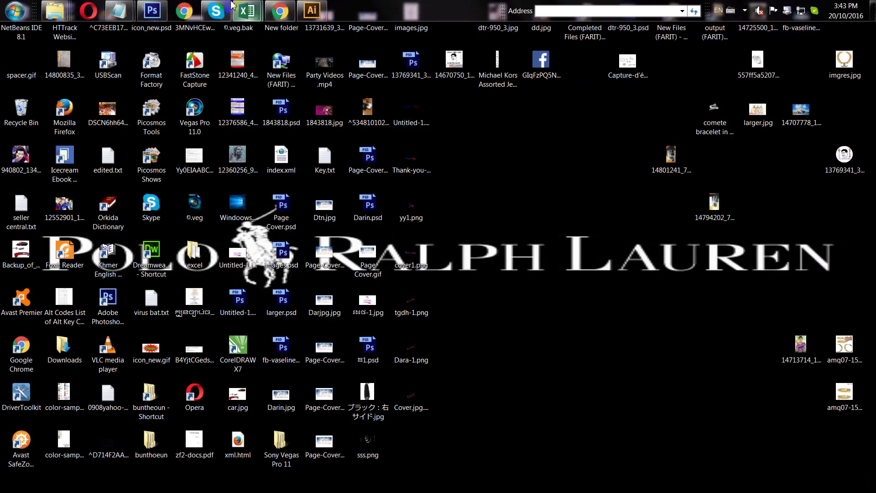
Upload Cover.jpg.png from the computer as the Facebook page's new cover photo
{"action": "left_click", "coordinate": [280, 10]}
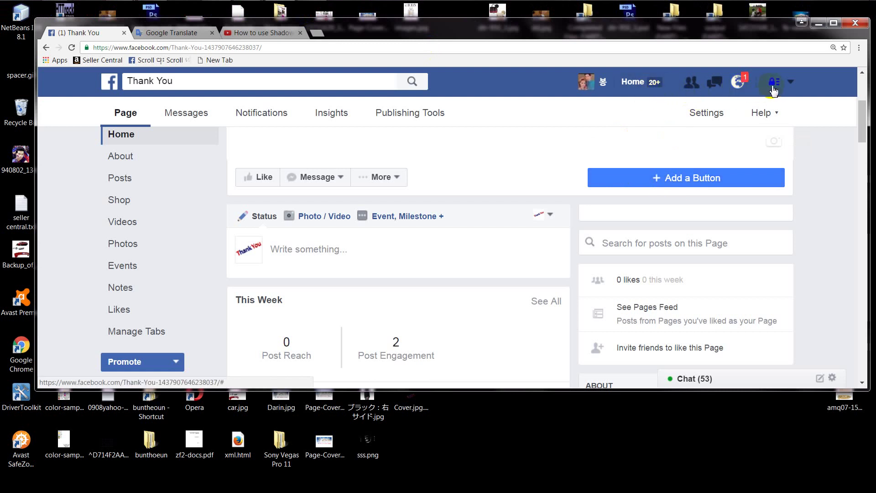
{"action": "scroll", "coordinate": [528, 195], "scroll_direction": "up", "scroll_amount": 4}
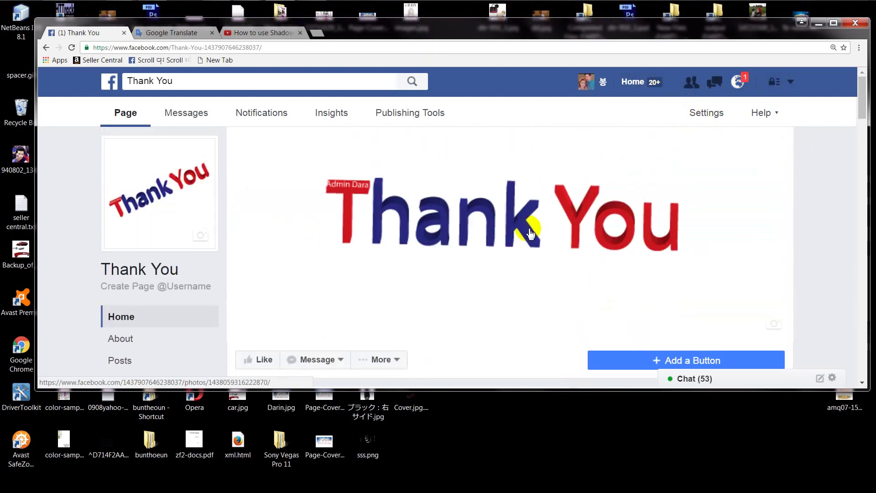
{"action": "scroll", "coordinate": [502, 274], "scroll_direction": "down", "scroll_amount": 1}
{"action": "scroll", "coordinate": [777, 291], "scroll_direction": "up", "scroll_amount": 1}
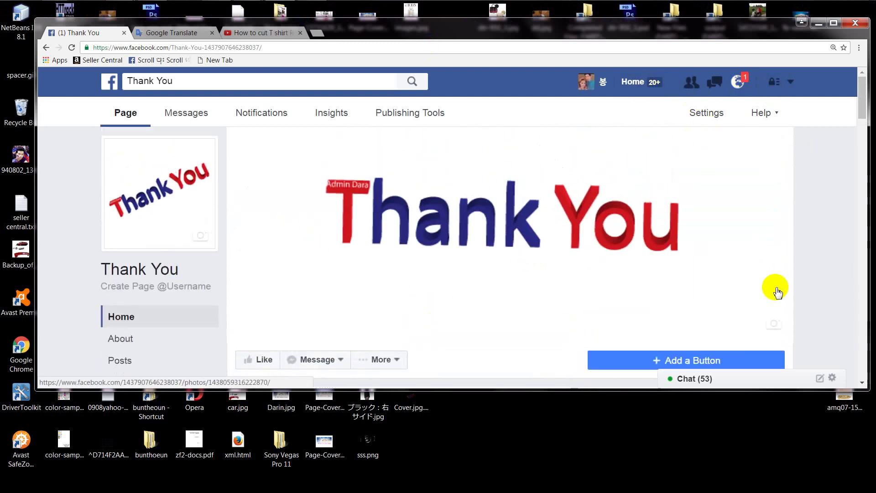
{"action": "mouse_move", "coordinate": [777, 292]}
{"action": "left_click", "coordinate": [775, 325]}
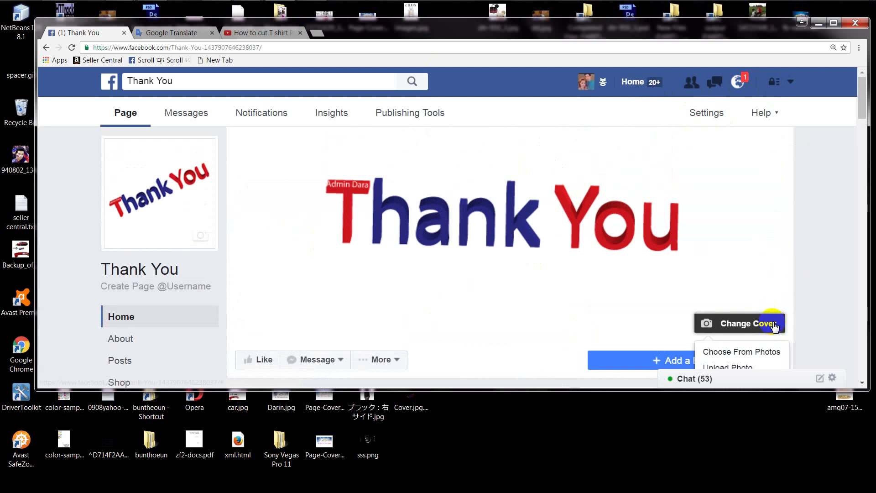
{"action": "left_click", "coordinate": [833, 23]}
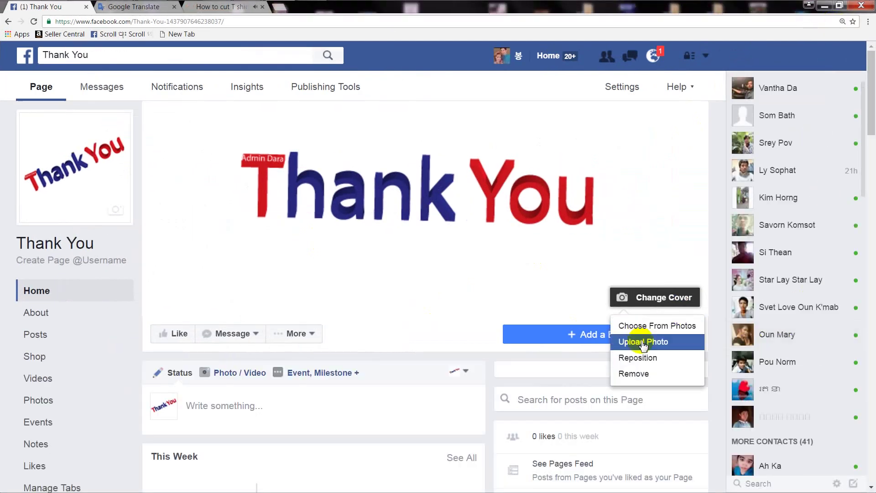
{"action": "left_click", "coordinate": [644, 342]}
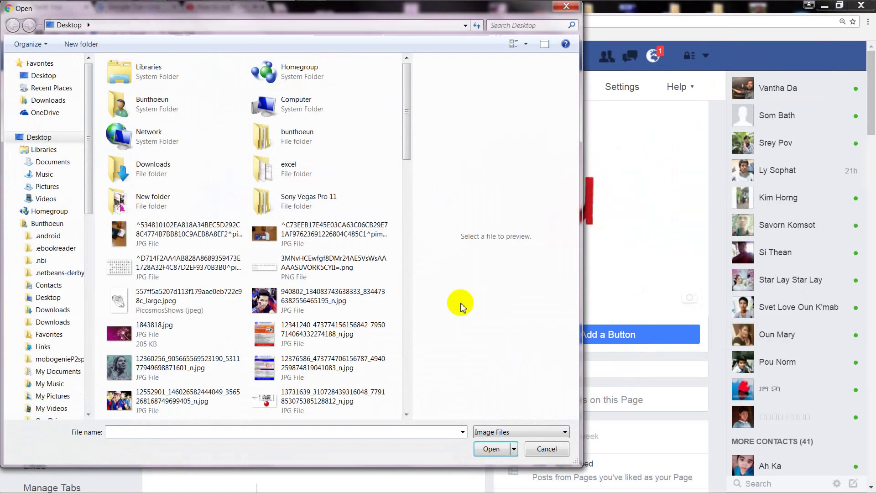
{"action": "left_click_drag", "start_coordinate": [408, 147], "coordinate": [397, 288]}
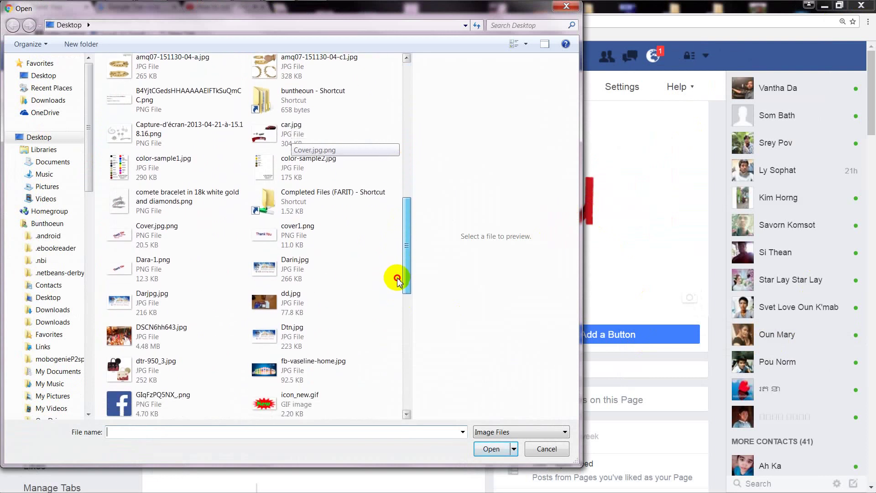
{"action": "double_click", "coordinate": [137, 202]}
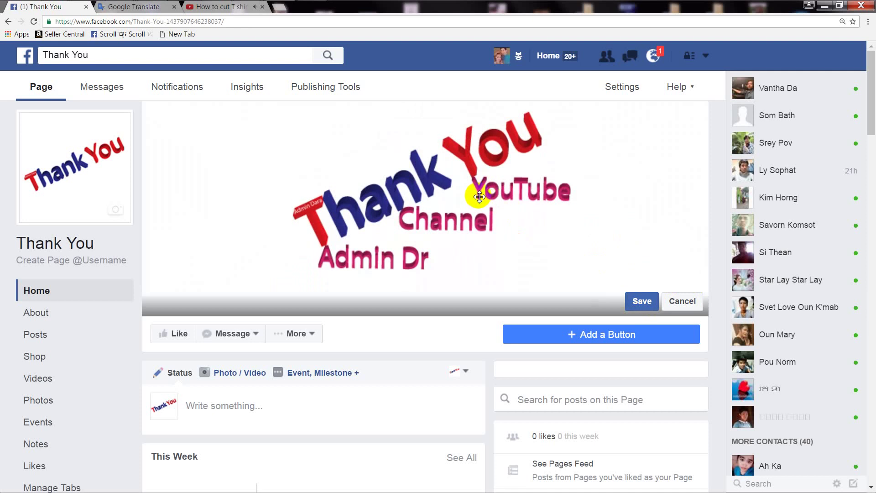
Save the new Thank You cover photo on the Facebook page
{"action": "left_click", "coordinate": [643, 303]}
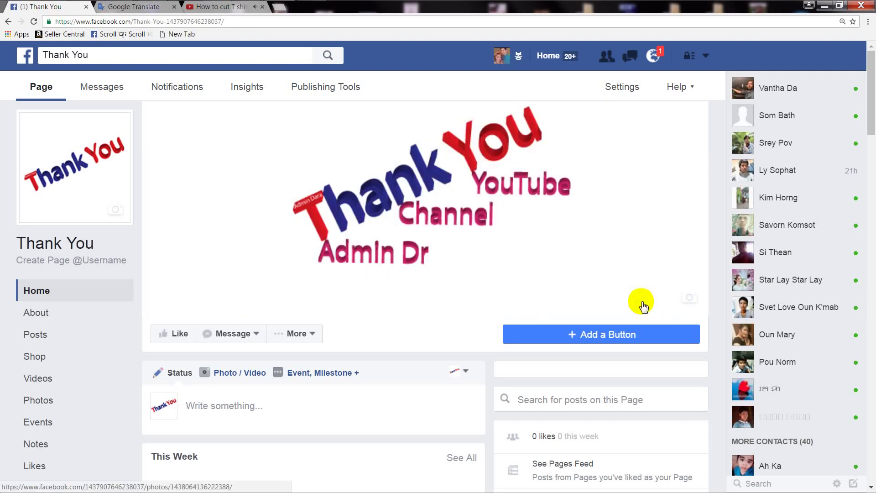
{"action": "scroll", "coordinate": [612, 202], "scroll_direction": "down", "scroll_amount": 3}
{"action": "scroll", "coordinate": [613, 196], "scroll_direction": "up", "scroll_amount": 1}
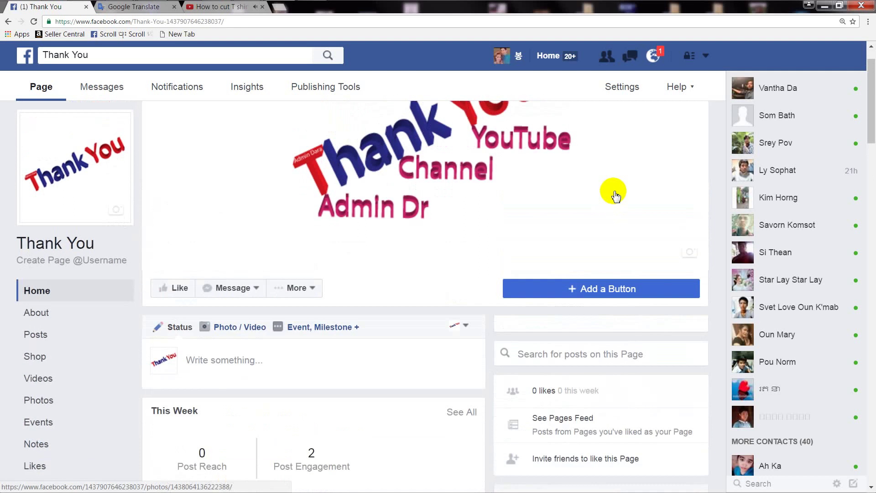
{"action": "scroll", "coordinate": [613, 194], "scroll_direction": "up", "scroll_amount": 2}
Resize and reposition the Chrome window, then return to the Illustrator artwork
{"action": "left_click", "coordinate": [839, 6]}
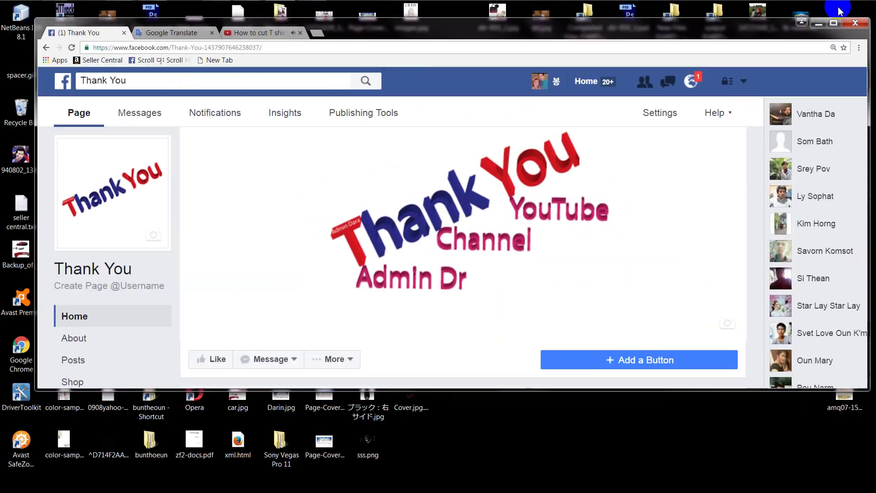
{"action": "left_click_drag", "start_coordinate": [641, 26], "coordinate": [612, 35]}
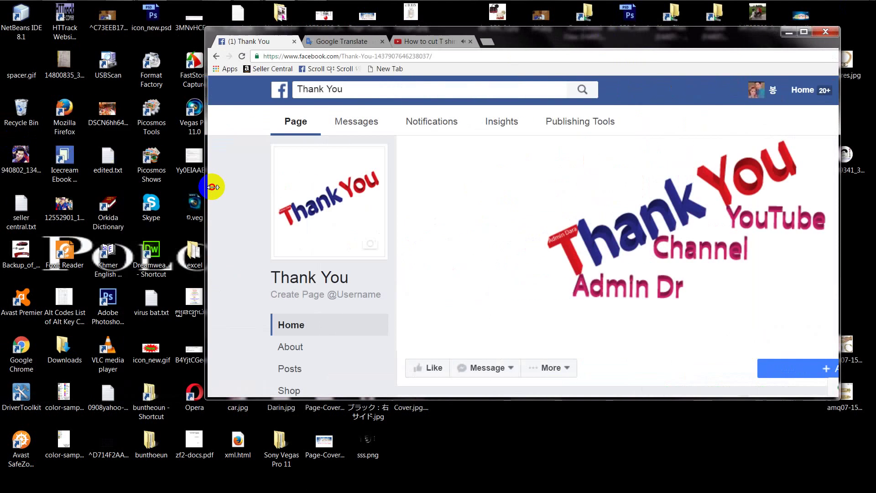
{"action": "left_click_drag", "start_coordinate": [9, 139], "coordinate": [261, 187]}
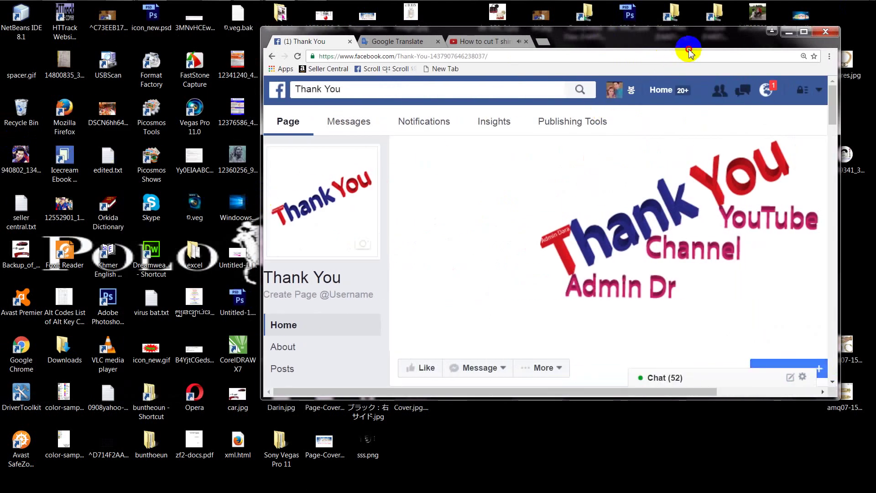
{"action": "left_click_drag", "start_coordinate": [663, 35], "coordinate": [463, 50]}
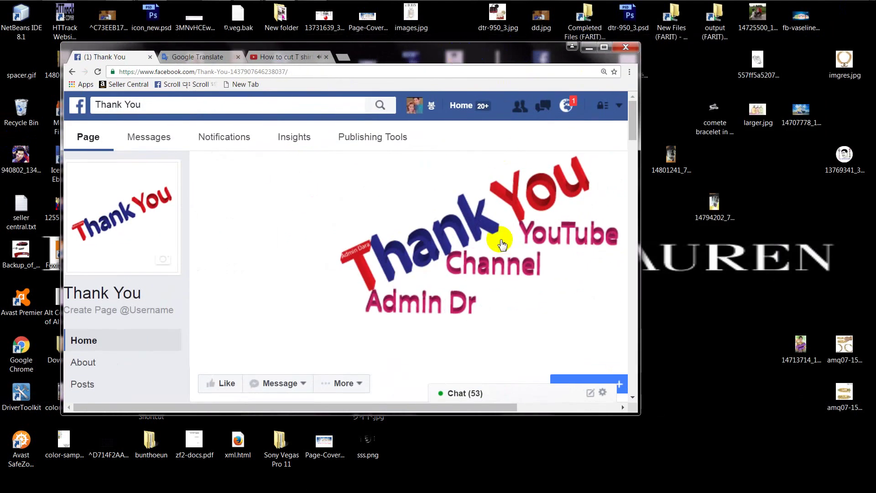
{"action": "scroll", "coordinate": [502, 246], "scroll_direction": "down", "scroll_amount": 1}
{"action": "scroll", "coordinate": [505, 257], "scroll_direction": "up", "scroll_amount": 1}
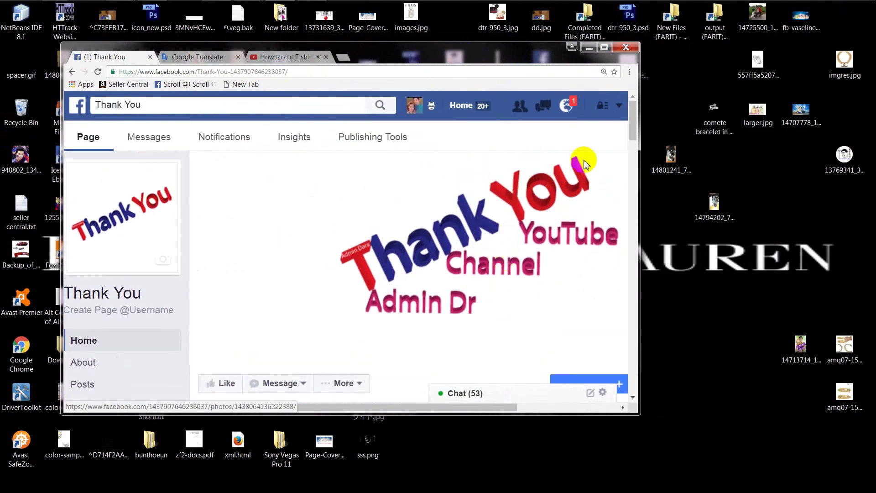
{"action": "left_click", "coordinate": [604, 47]}
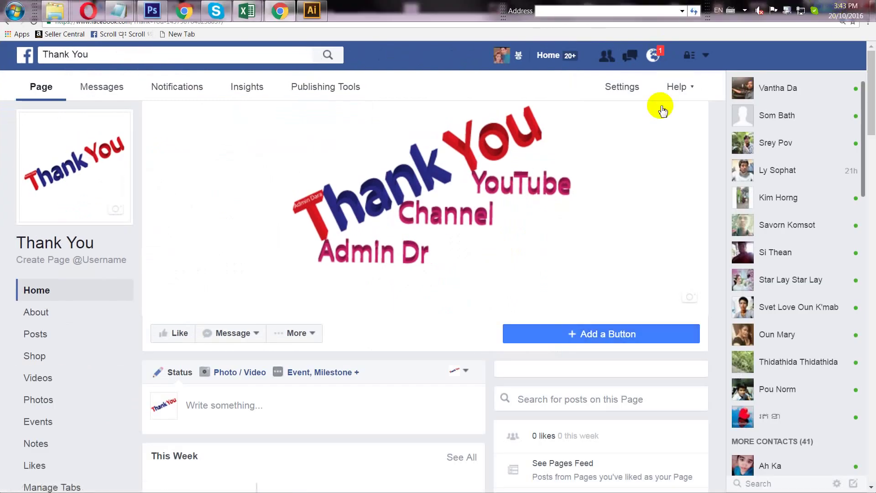
{"action": "left_click", "coordinate": [850, 5]}
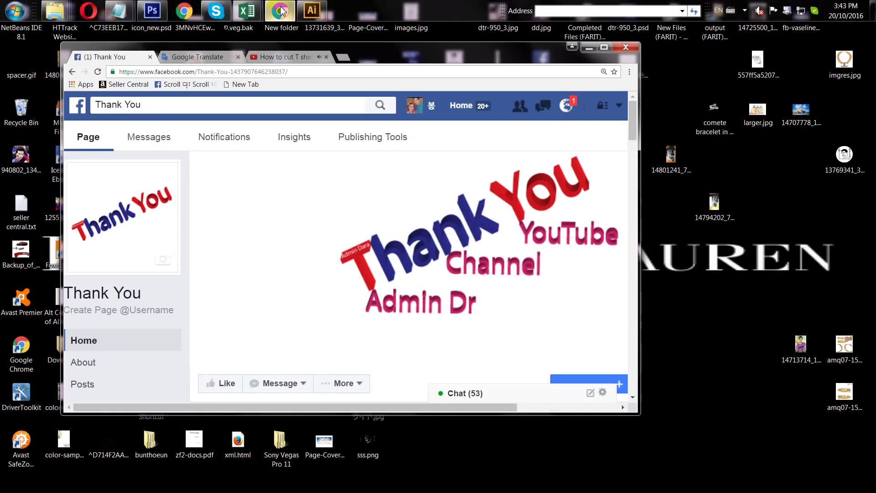
{"action": "left_click", "coordinate": [297, 10]}
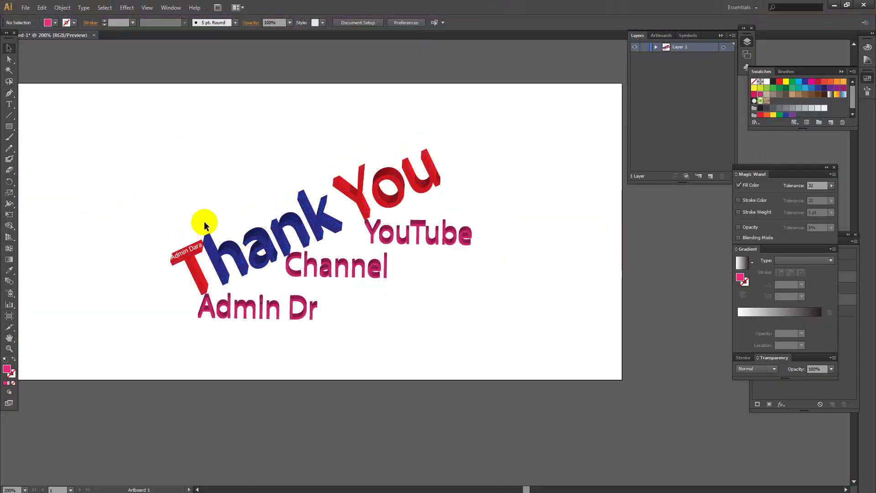
Zoom in on the left part of the 3D Thank You lettering
{"action": "scroll", "coordinate": [214, 217], "scroll_direction": "up", "scroll_amount": 2}
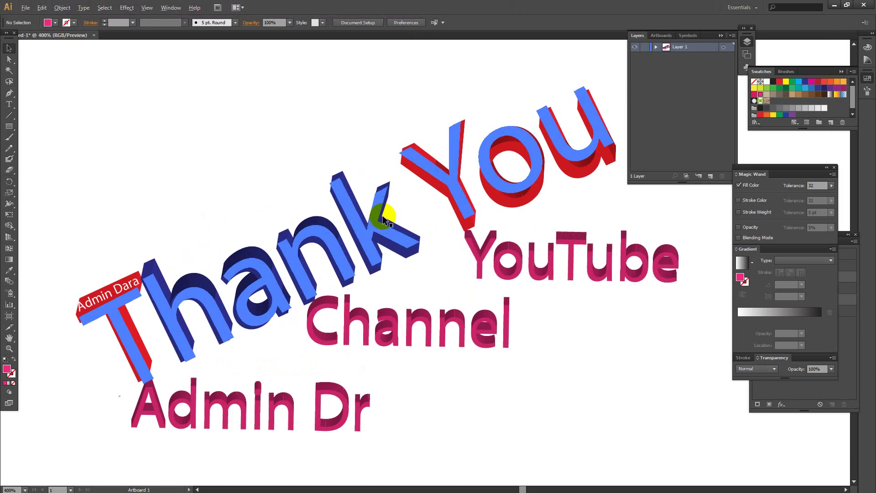